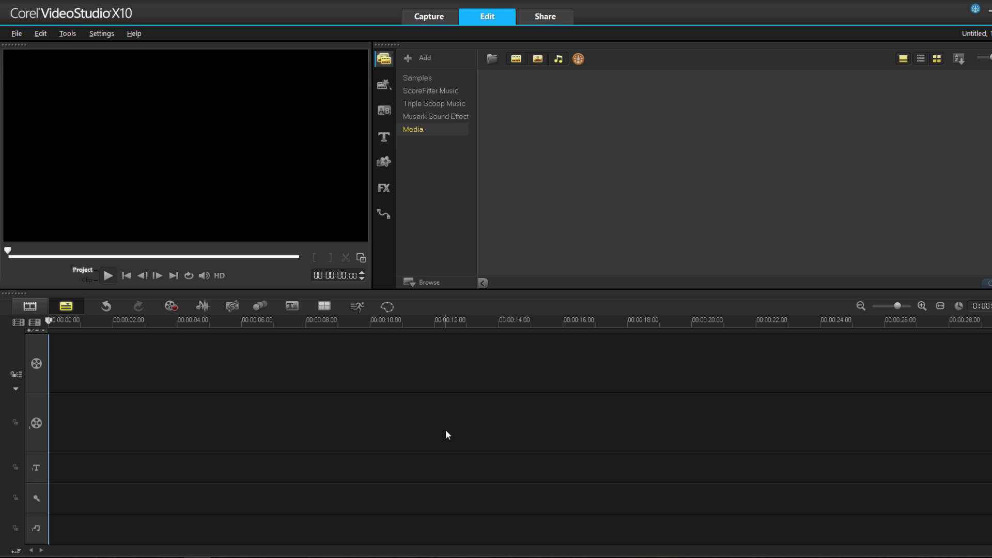
Add a white colour clip from the Graphics Color swatches to the video track.
left_click(382, 163)
left_click(499, 59)
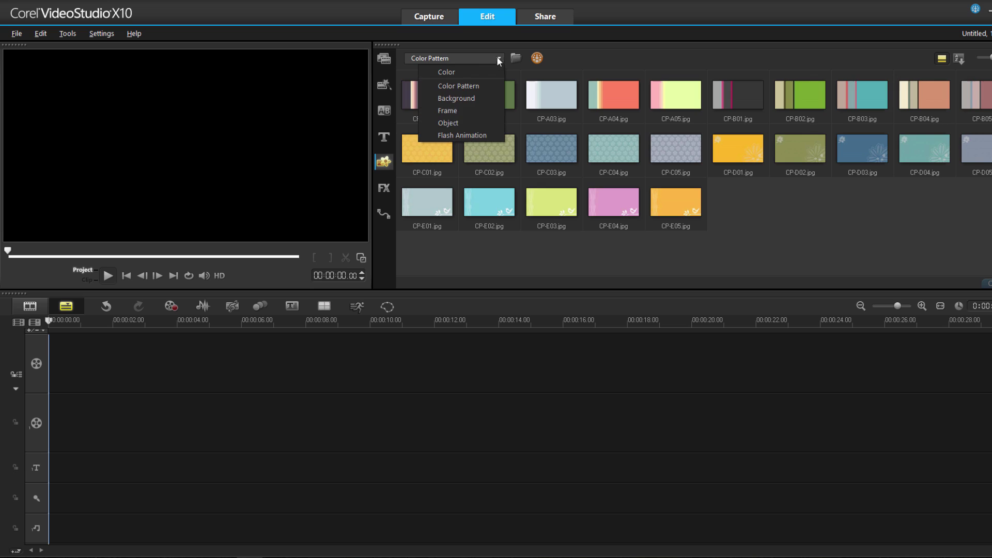
left_click(482, 70)
left_click_drag(674, 145, 120, 368)
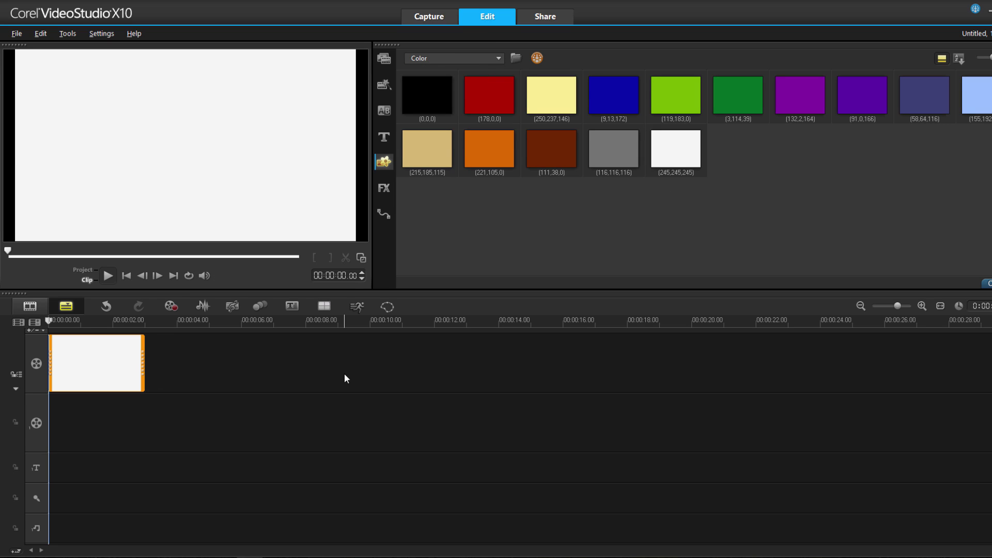
Apply the BCC Title Studio filter to the white clip and open its options.
left_click(386, 189)
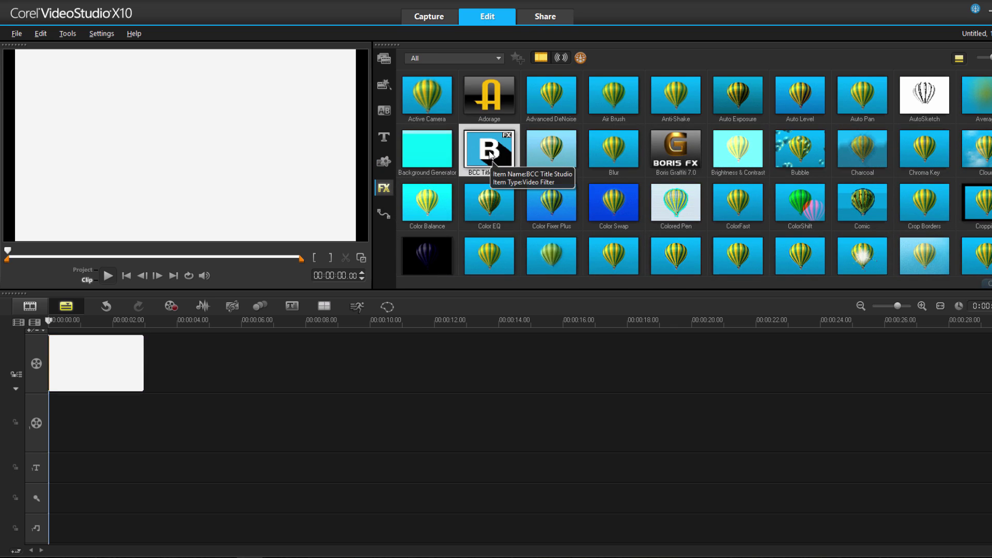
left_click_drag(490, 154, 115, 374)
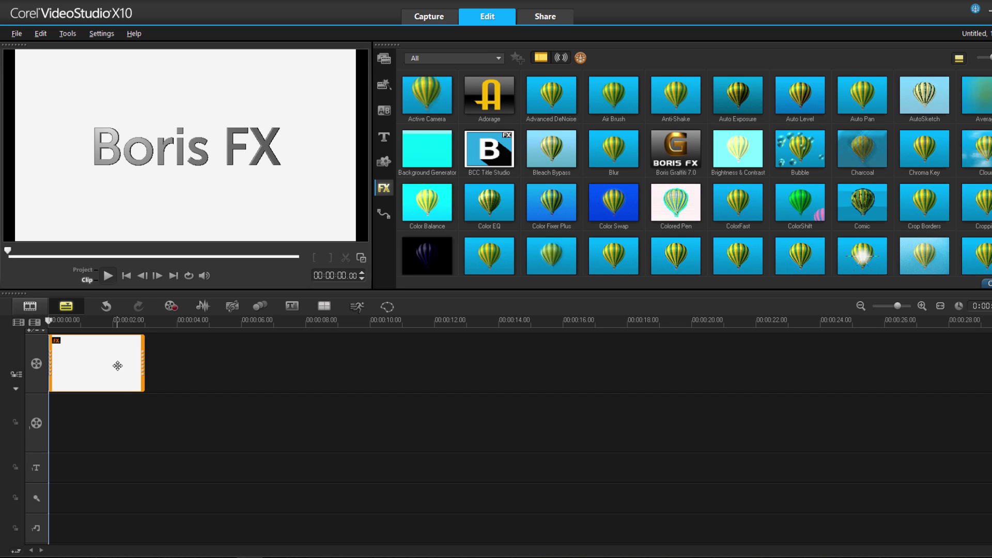
double_click(117, 366)
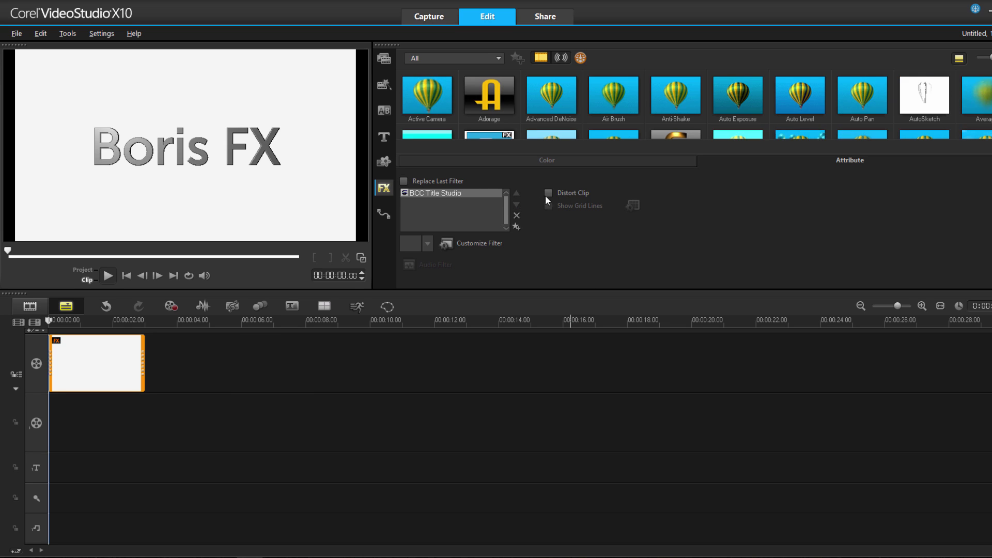
Open Title Studio in Advanced Mode and select the Scene - 3D Container 1 track.
left_click(486, 243)
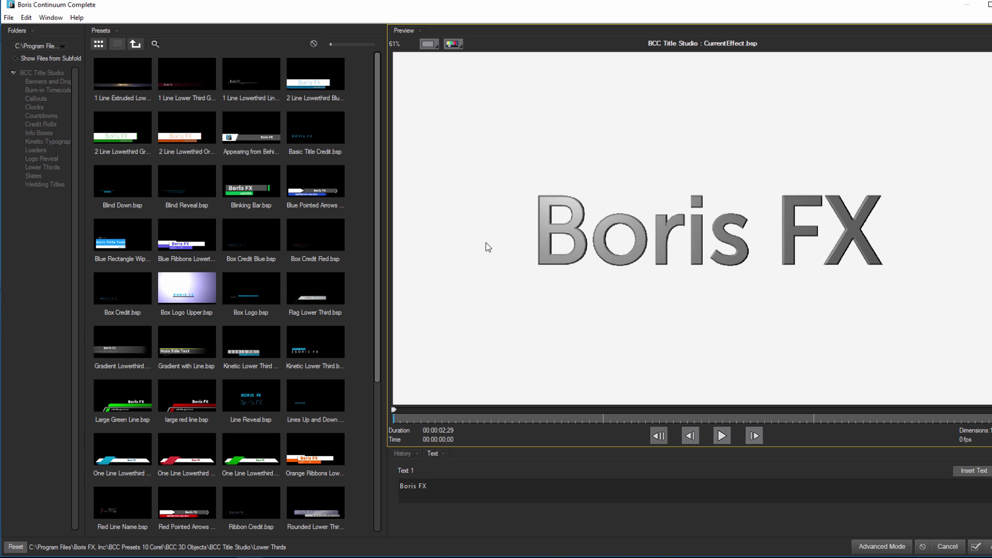
left_click(881, 546)
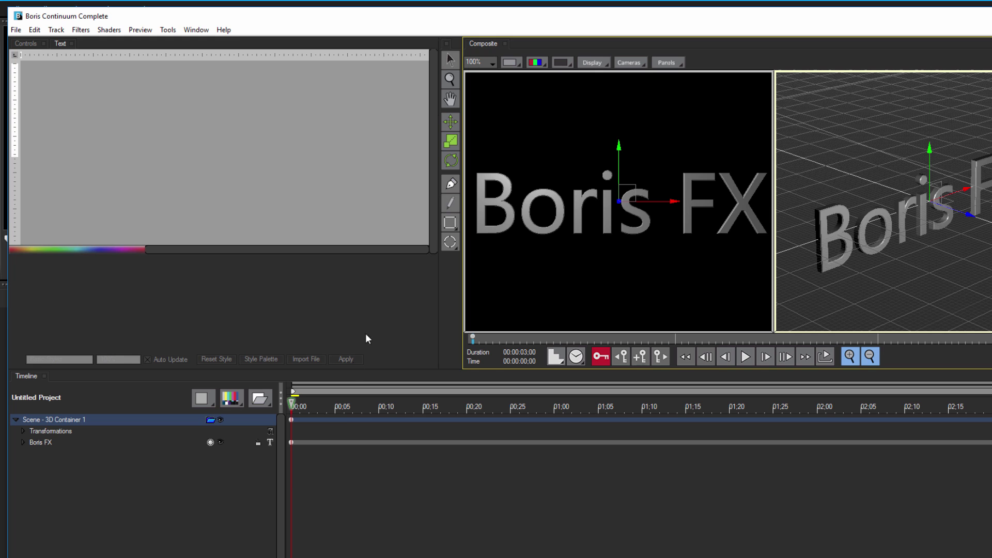
left_click(196, 30)
mouse_move(217, 45)
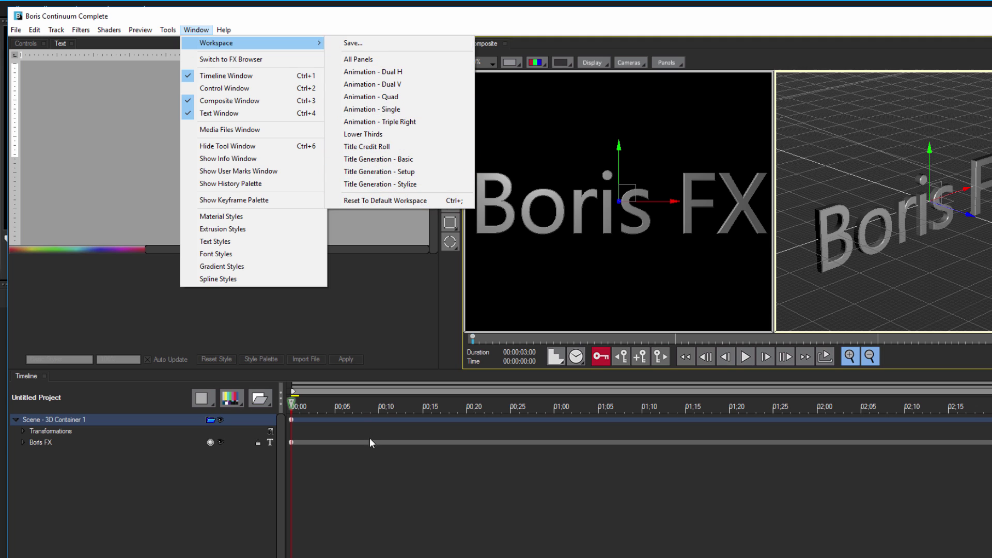
left_click(386, 478)
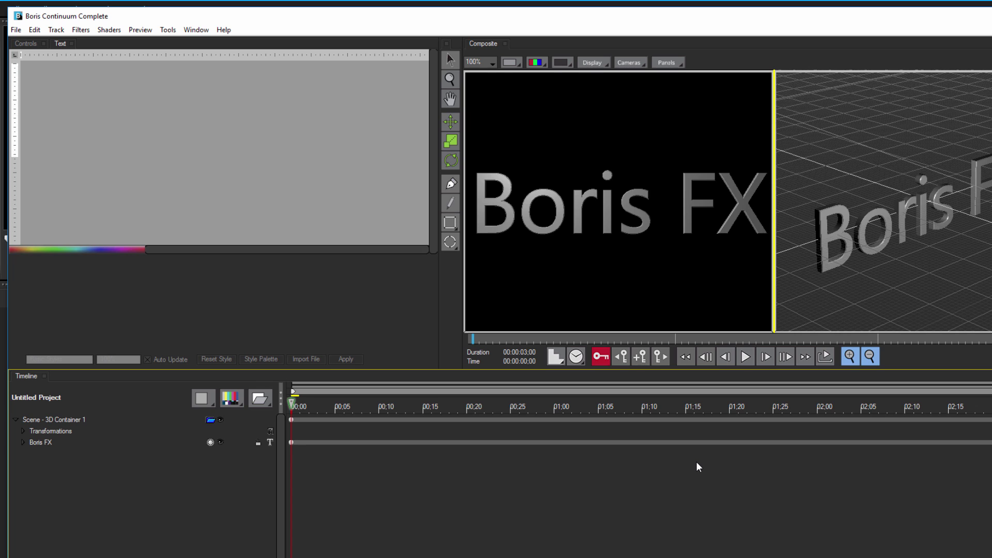
left_click(41, 423)
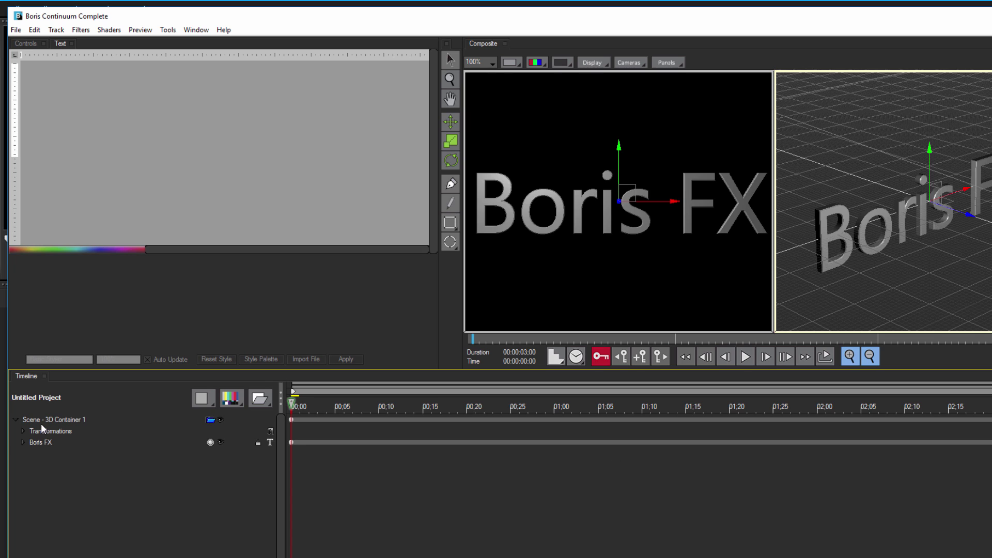
Delete the default Boris FX scene and switch off autokey for static animation.
key("Delete")
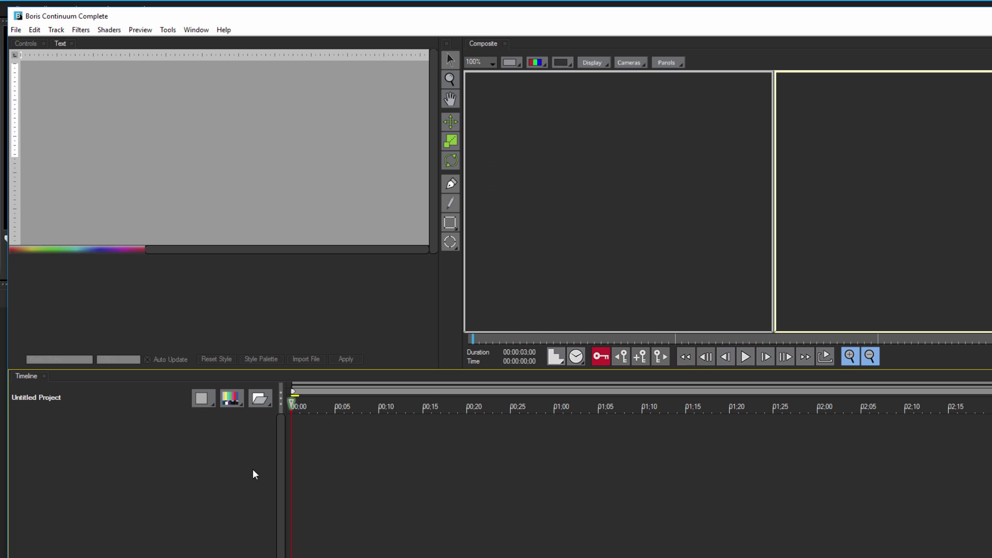
left_click(601, 360)
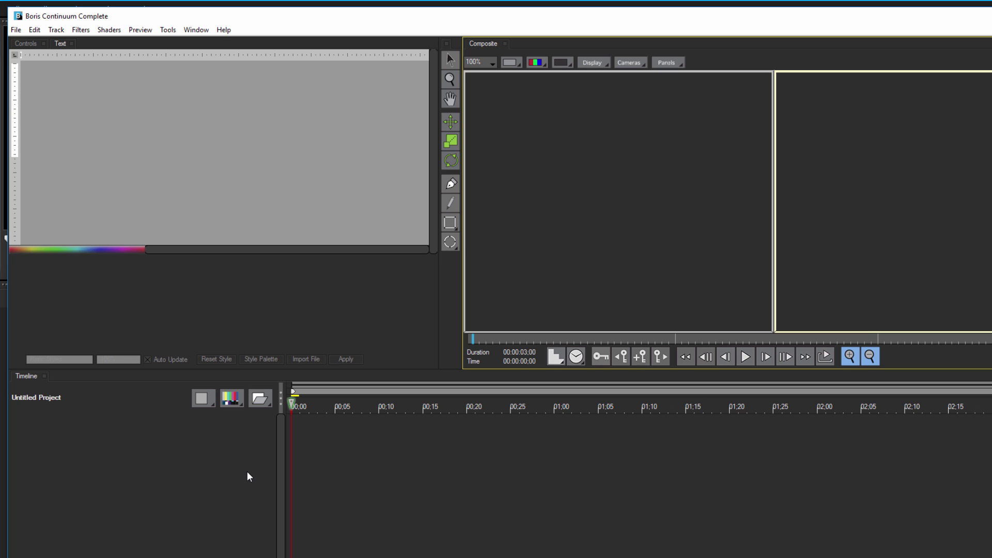
left_click(231, 403)
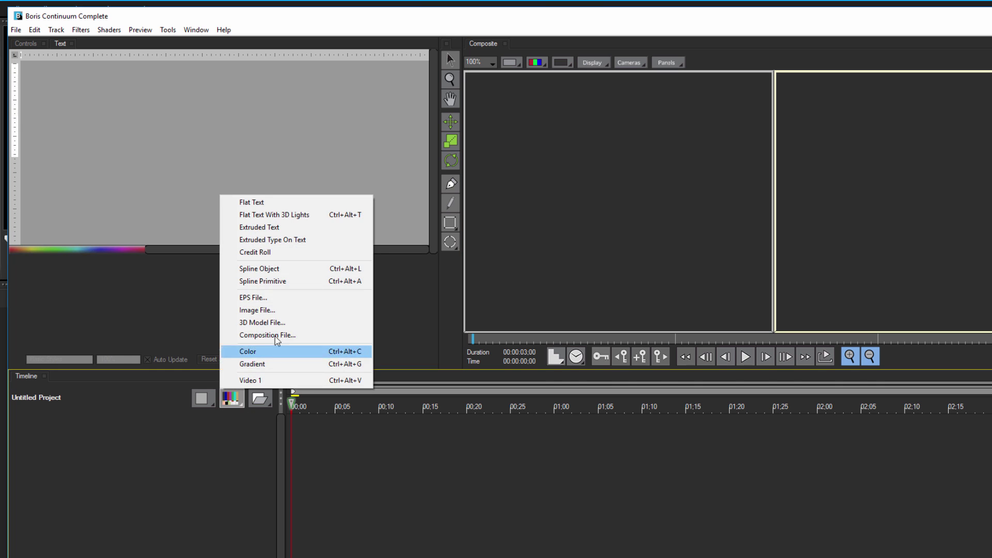
Import Starfleet Command Insignia.eps as a new track and convert it to a Spline Object.
left_click(278, 298)
double_click(541, 257)
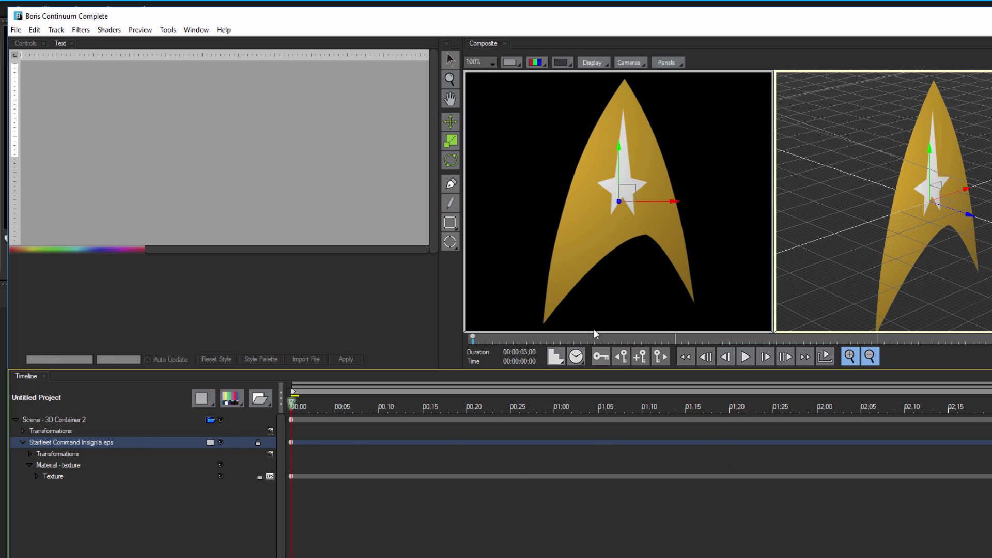
left_click(625, 192)
left_click(619, 176)
left_click(268, 475)
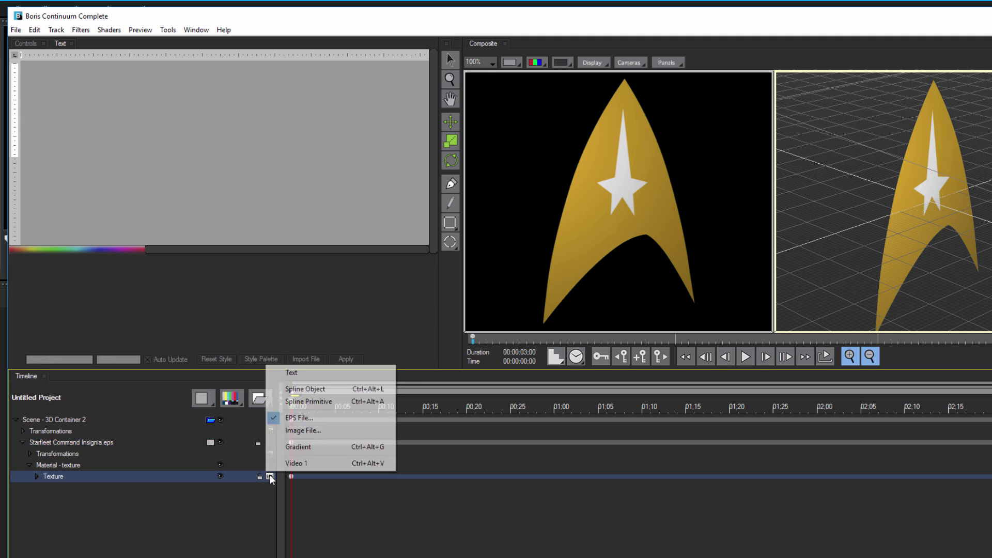
left_click(340, 389)
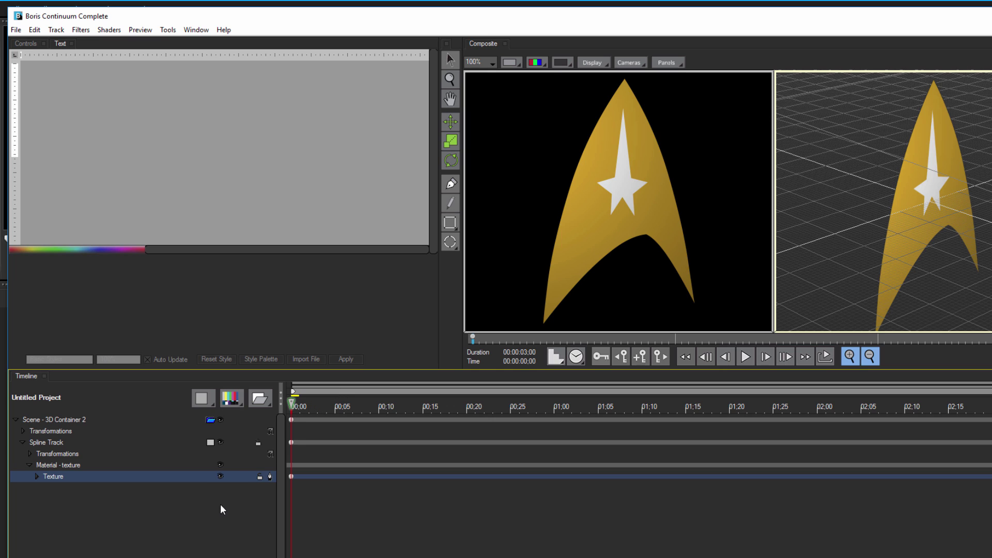
Select the insignia's star and delta outlines and apply Combine Contours to cut out the star.
left_click(60, 465)
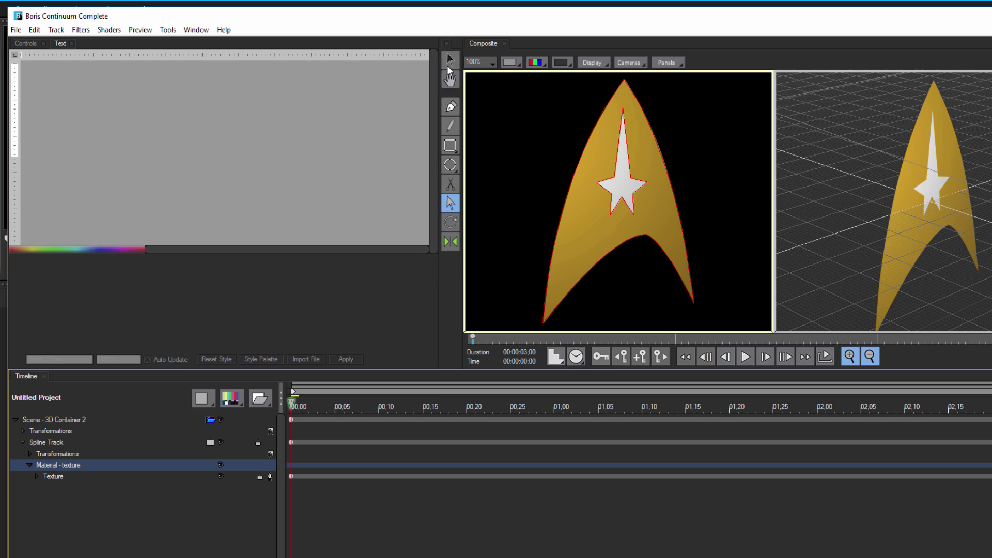
left_click(450, 60)
left_click(603, 184)
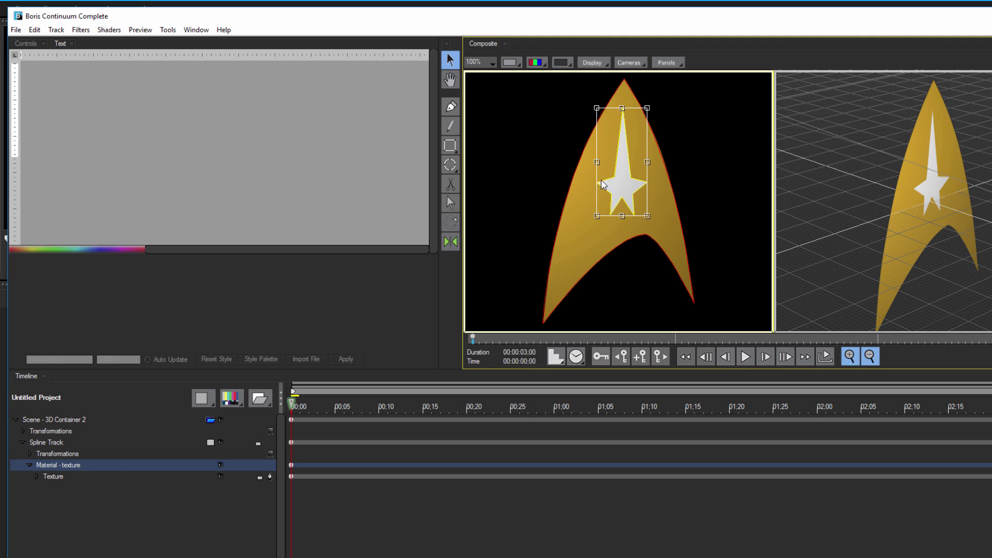
left_click(571, 190, "shift")
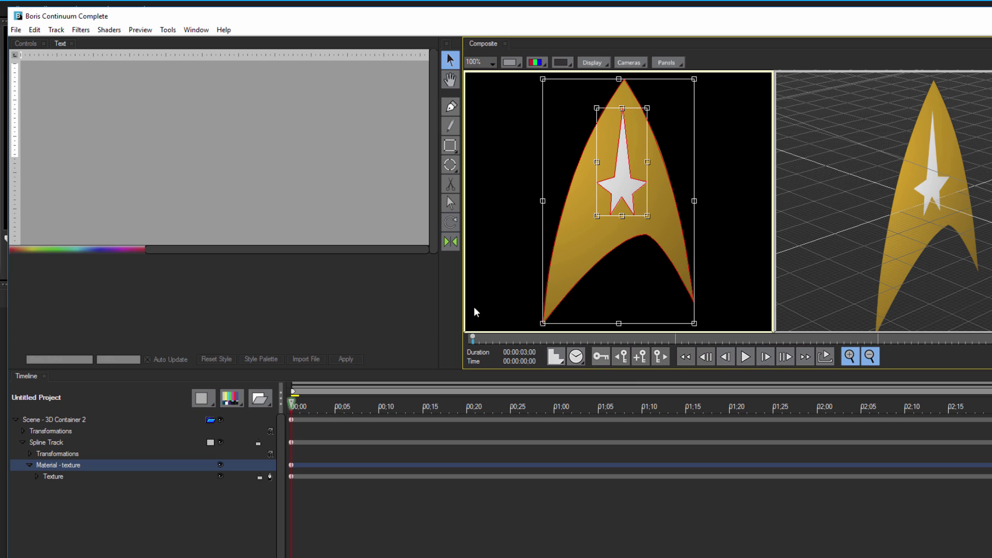
left_click(168, 31)
mouse_move(196, 116)
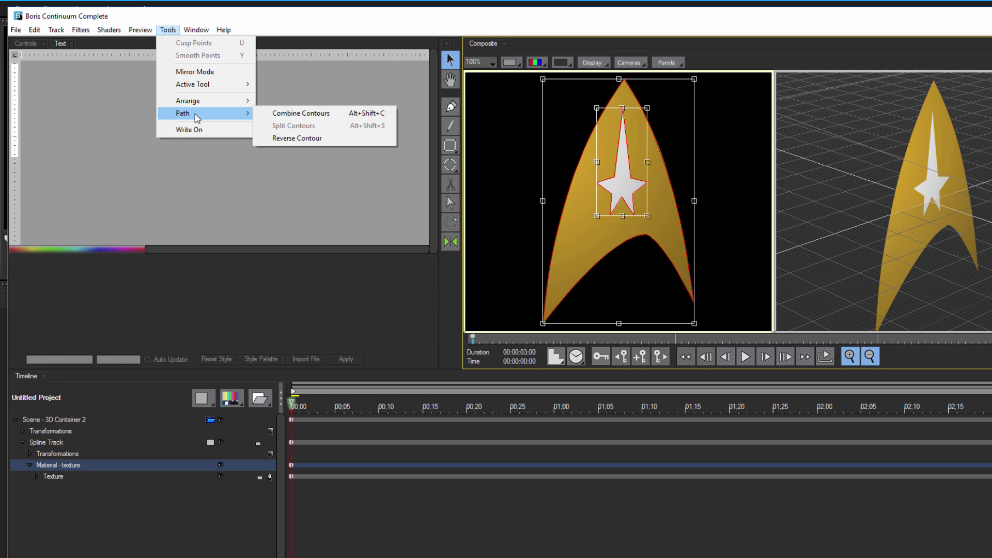
left_click(299, 113)
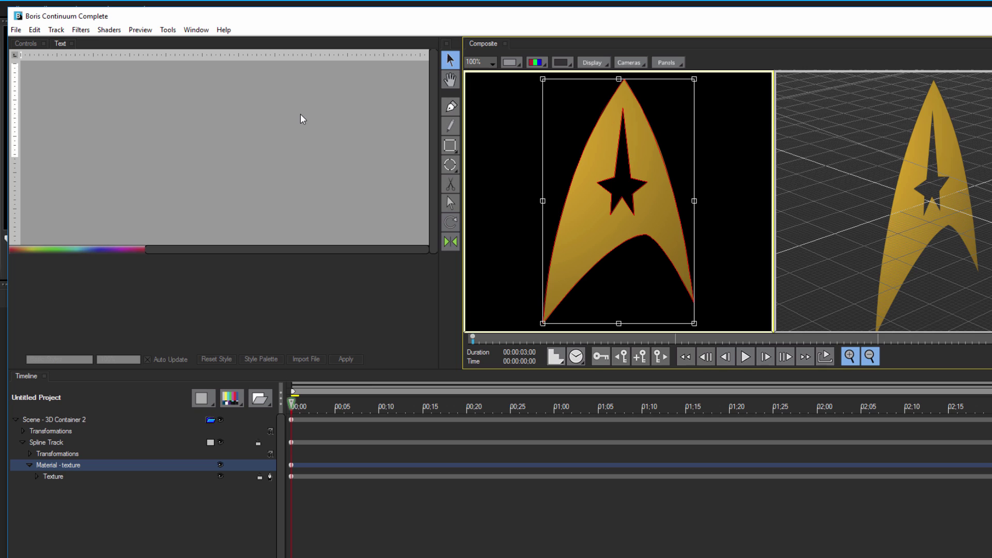
left_click(252, 501)
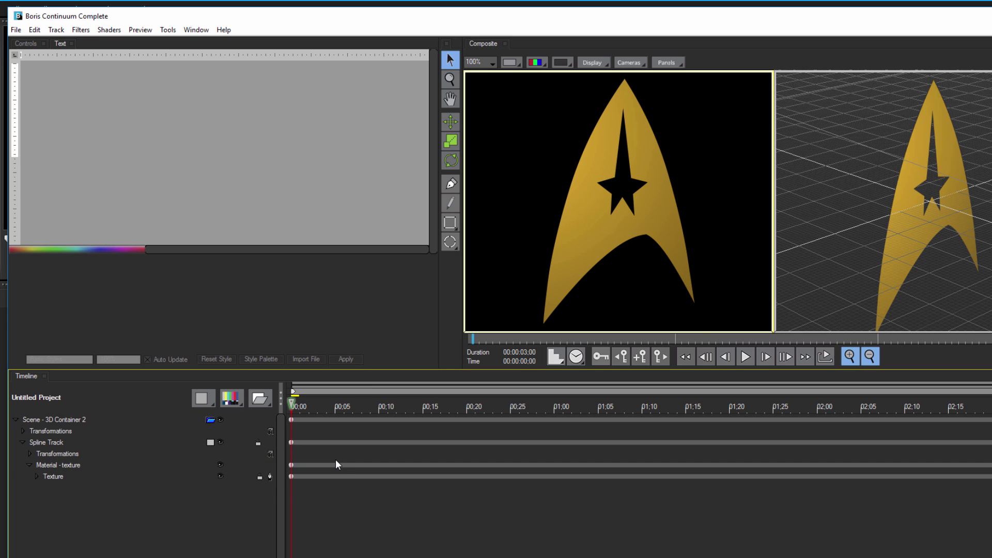
Make the Spline Track an Extrusion, spin it to about -15.88° on Y, and expand Front Material - color.
left_click(119, 486)
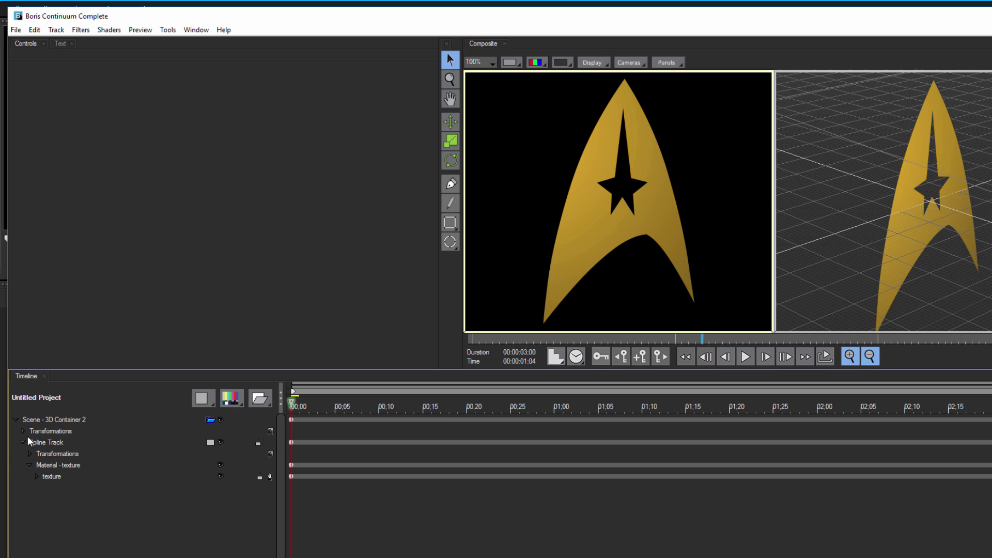
left_click(46, 442)
mouse_move(114, 201)
left_mouse_down()
mouse_move(57, 204)
mouse_move(106, 202)
left_mouse_up()
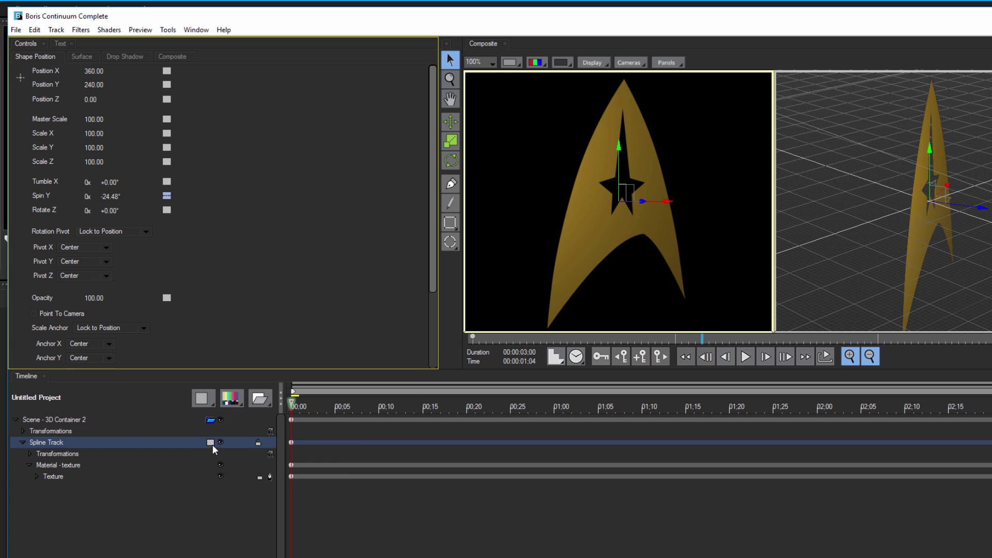
left_click(210, 443)
left_click(241, 473)
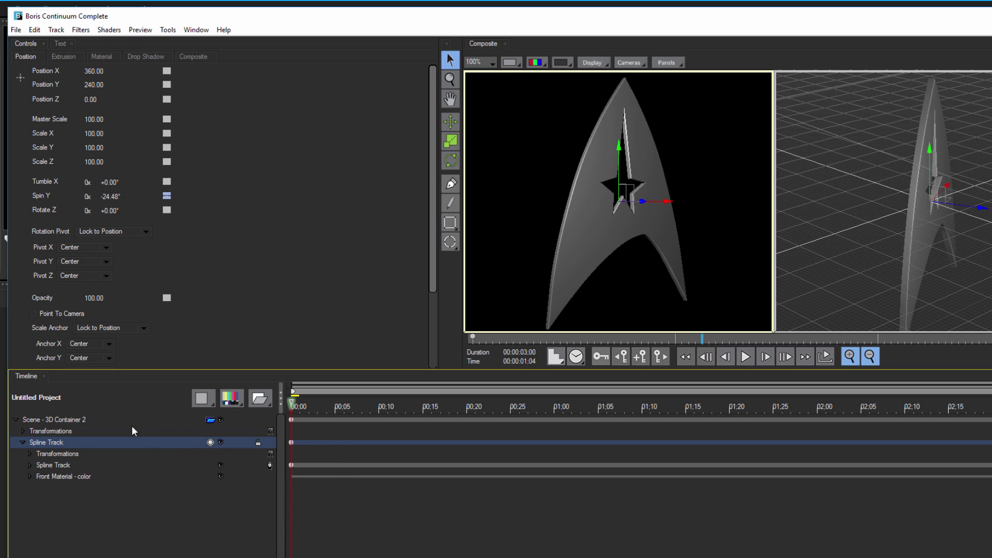
left_click(116, 198)
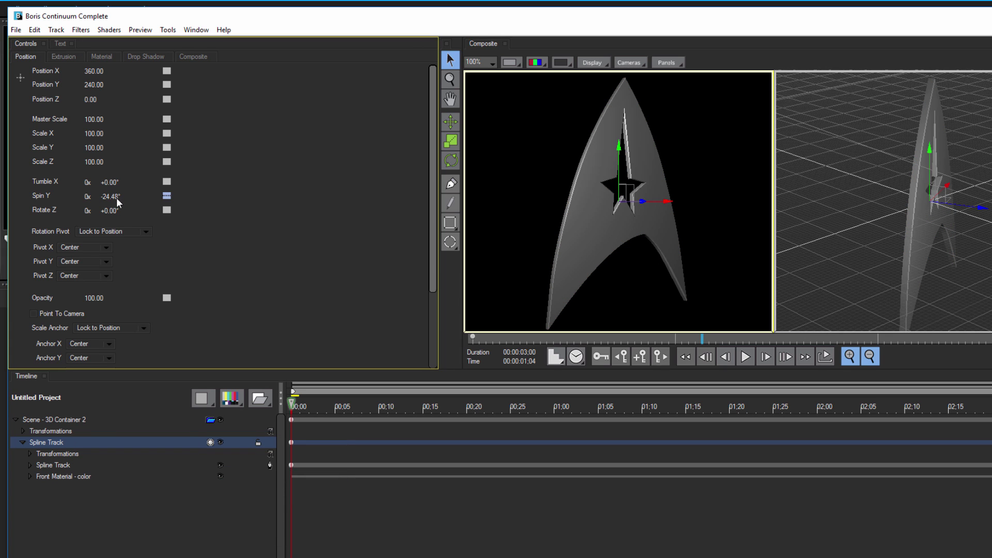
mouse_move(110, 195)
left_mouse_down()
mouse_move(152, 193)
mouse_move(110, 212)
left_mouse_up()
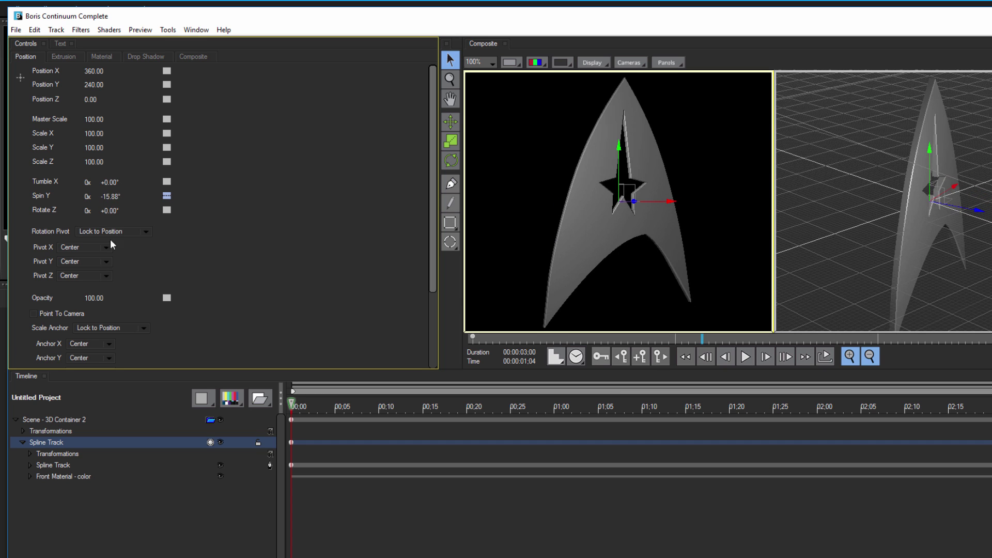
left_click(34, 478)
left_click(30, 475)
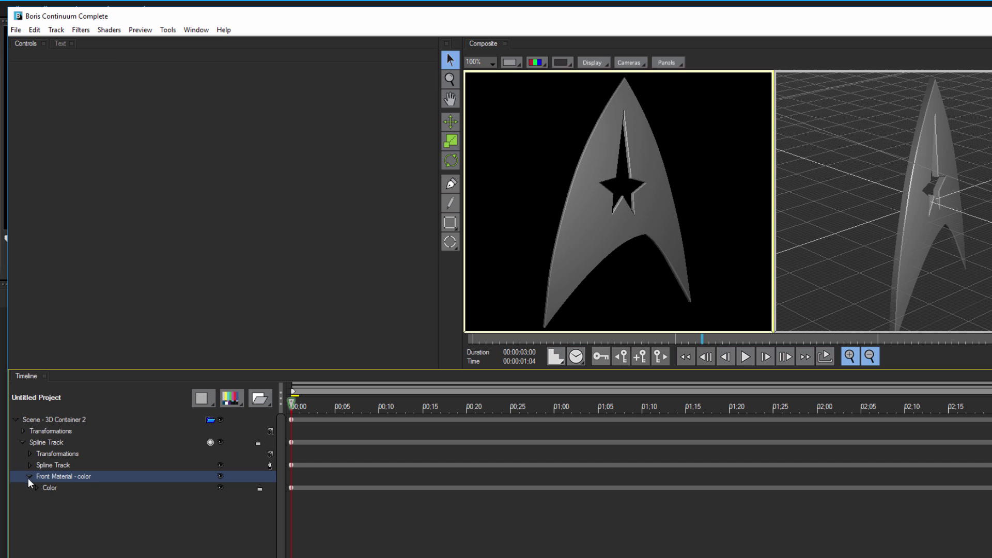
Change the front material's type from Color to Texture.
left_click(52, 489)
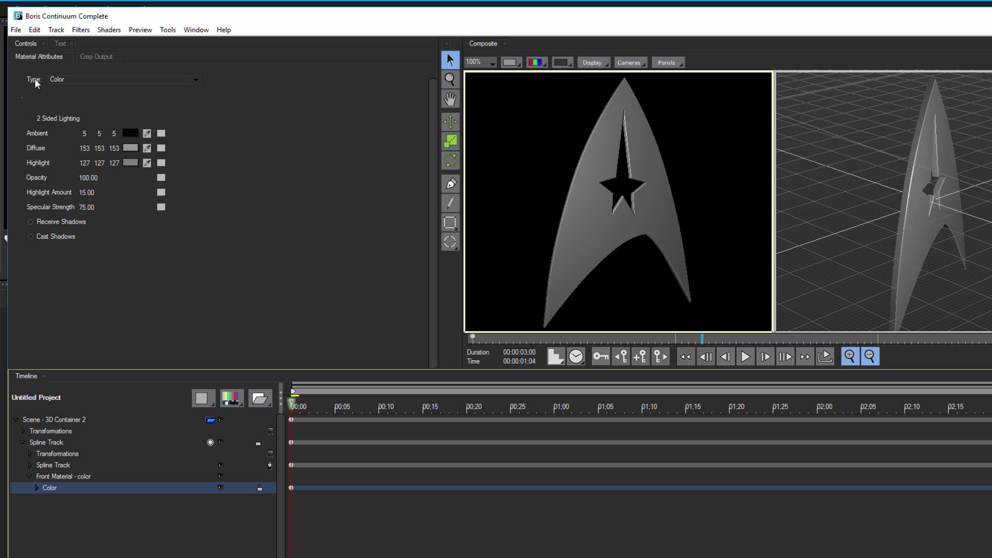
left_click(196, 79)
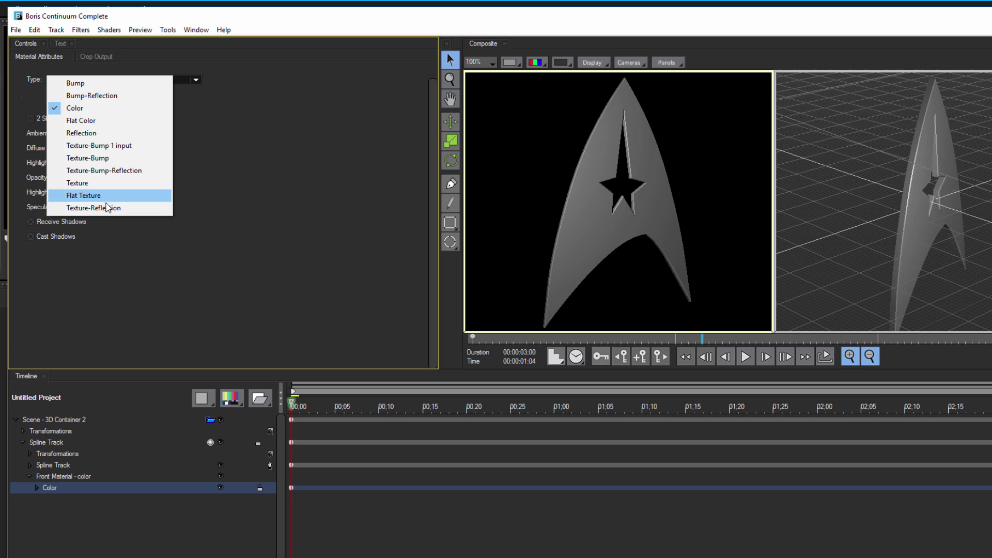
left_click(129, 190)
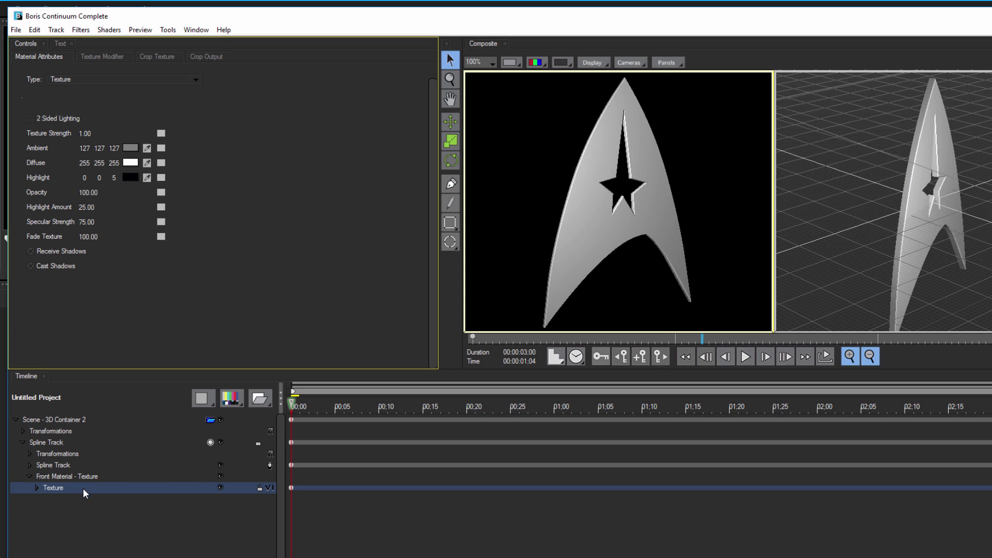
left_click(270, 487)
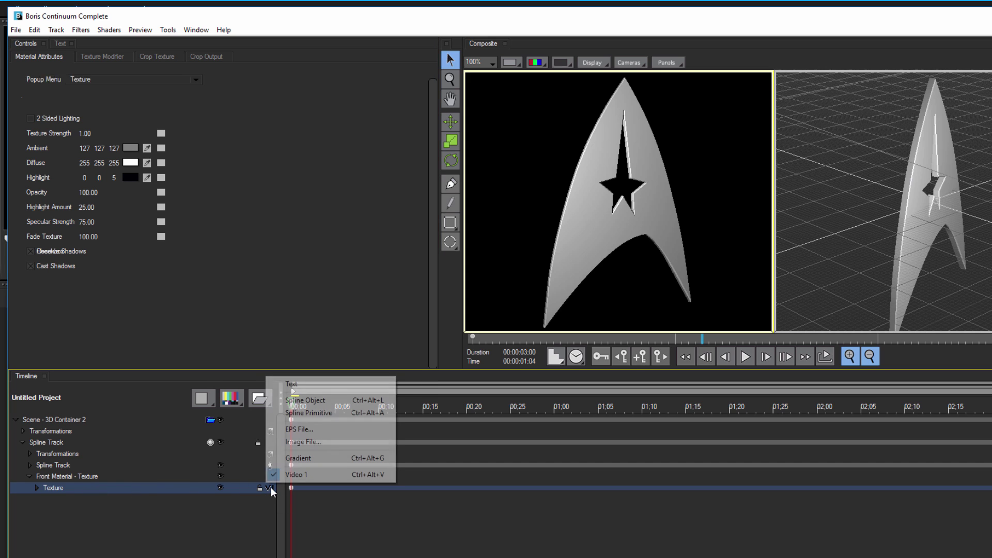
Load LT_Gallery_4.jpg as the front texture and scale it to 53.20 X and 88.27 Y.
left_click(333, 442)
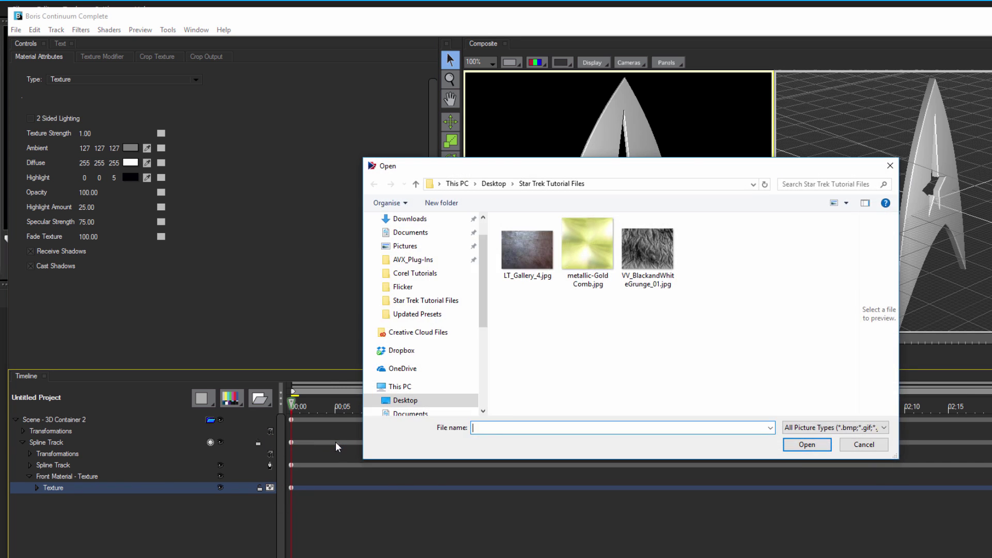
left_click(541, 264)
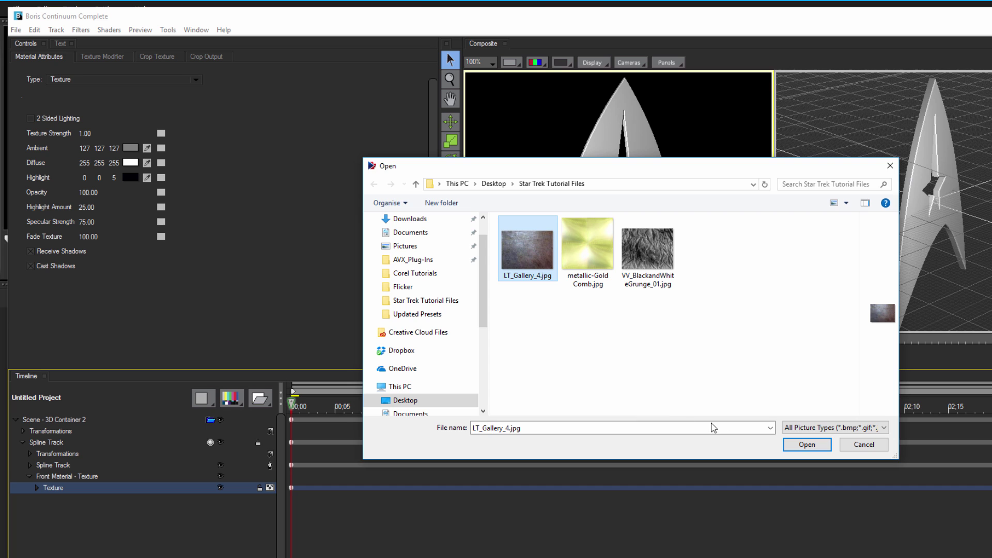
left_click(805, 445)
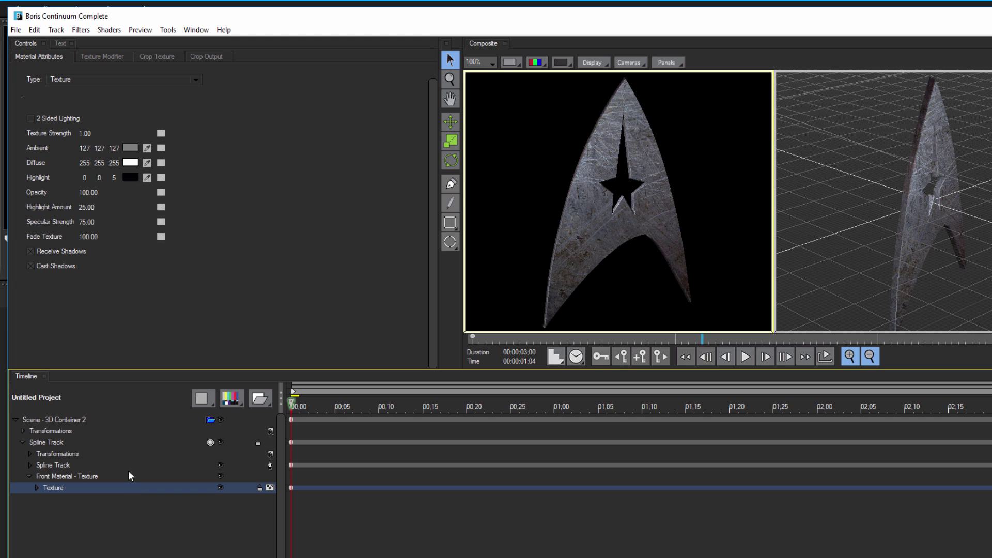
left_click(107, 55)
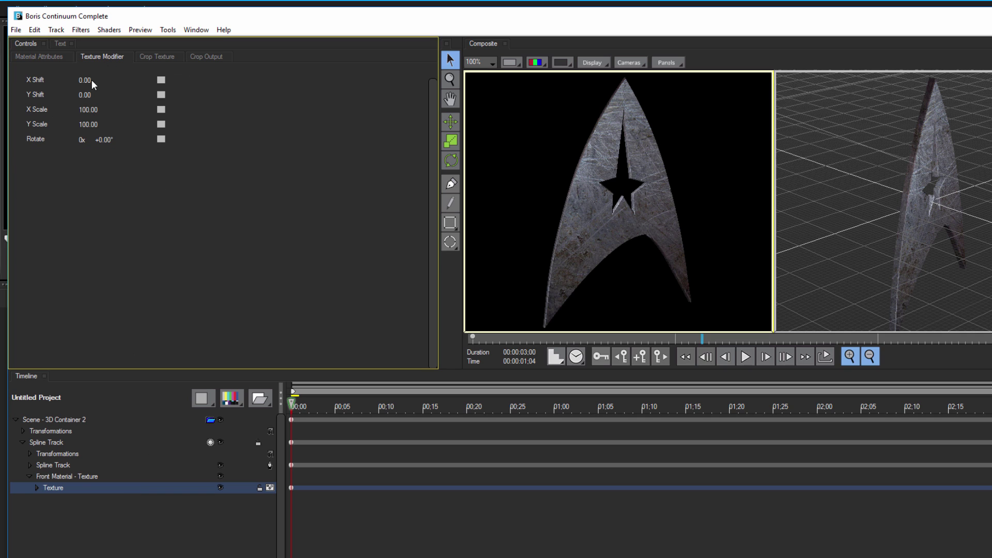
mouse_move(86, 109)
left_mouse_down()
mouse_move(77, 111)
mouse_move(86, 128)
left_mouse_up()
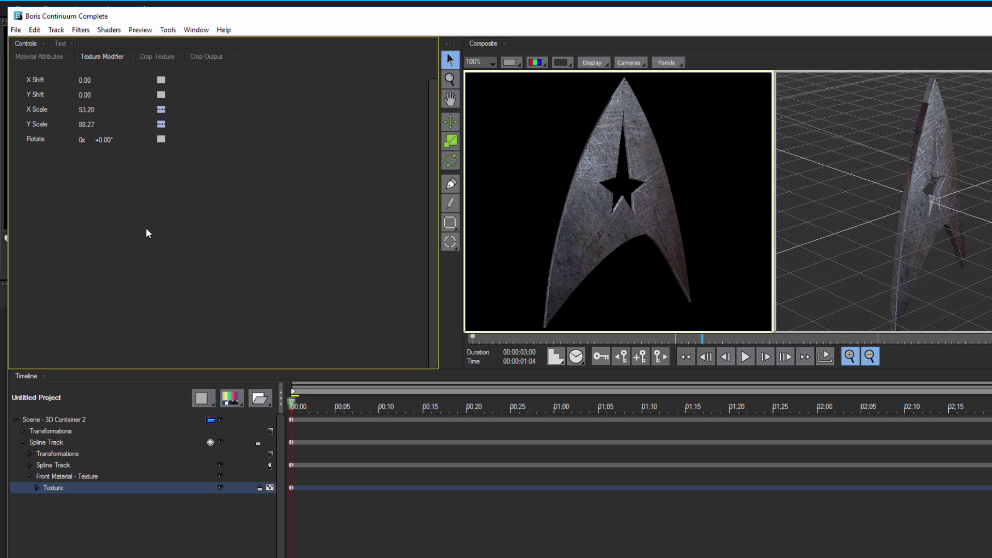
left_click(59, 445)
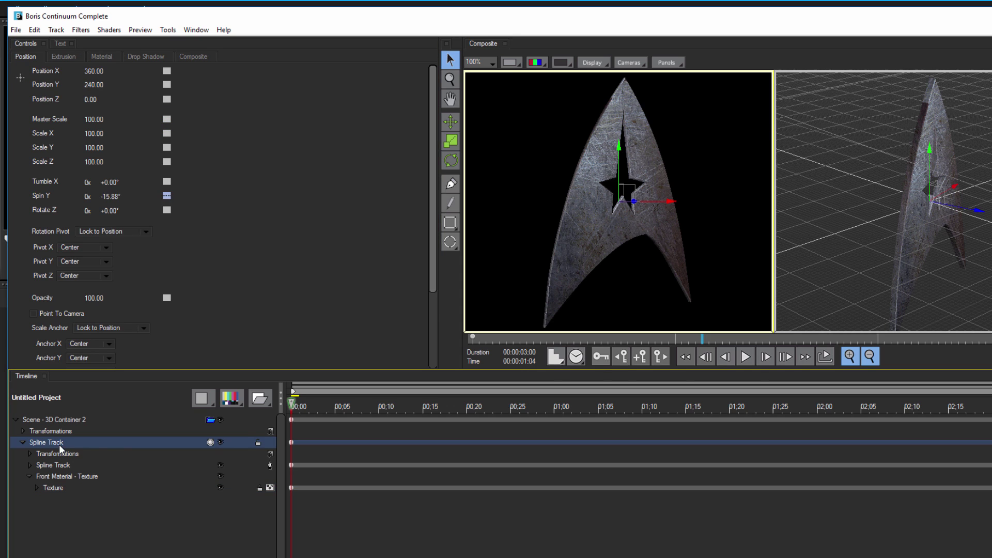
Thicken the insignia's extrusion and spin it further to -30.28° on Y.
left_click(63, 58)
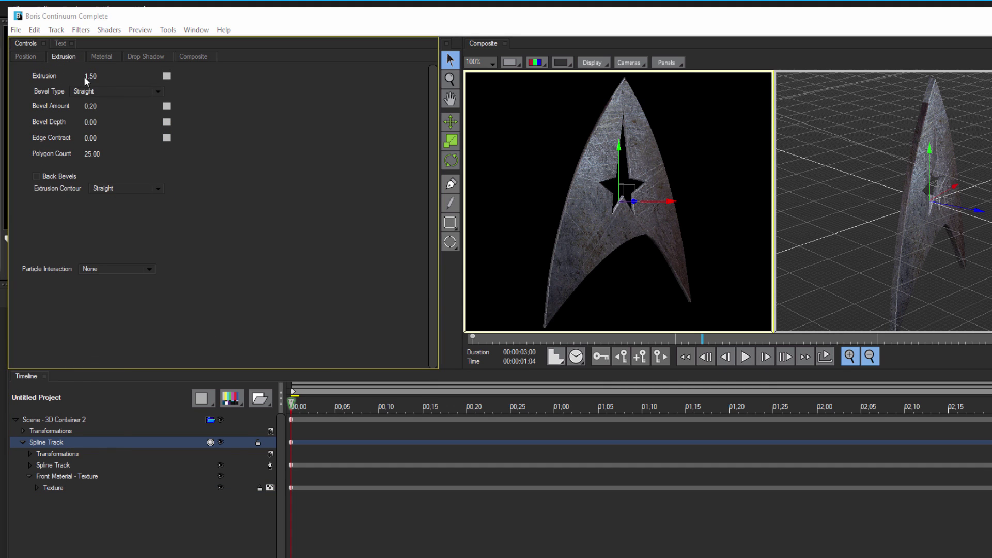
left_click_drag(91, 77, 95, 76)
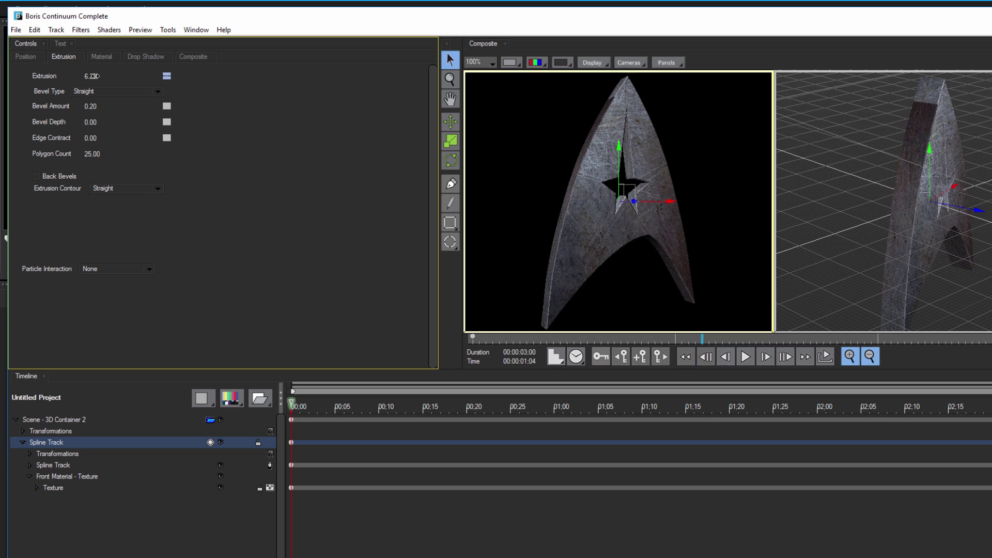
left_click(28, 57)
left_click_drag(113, 197, 107, 200)
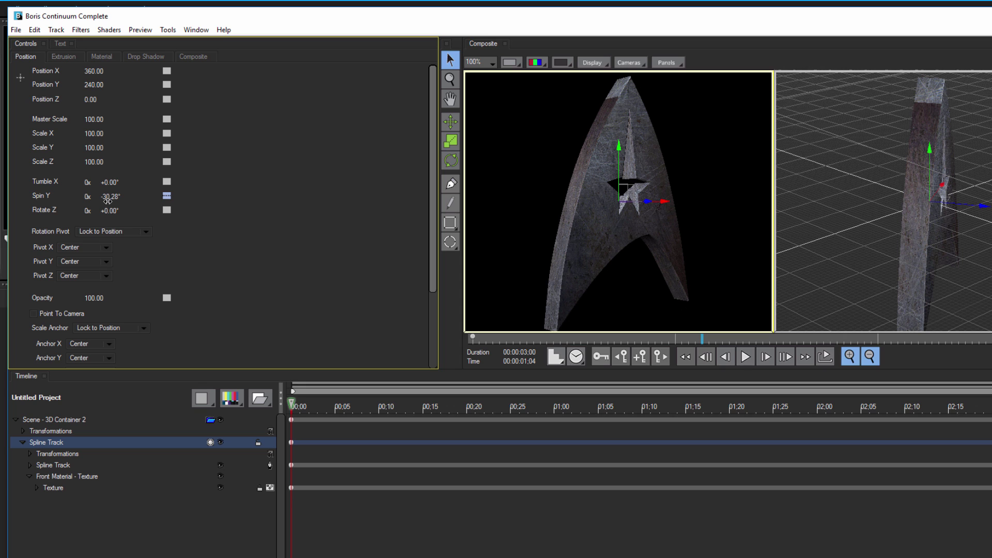
Give the extrusion a concave bevel, thin it slightly, and set Master Scale to 148.
left_click(66, 56)
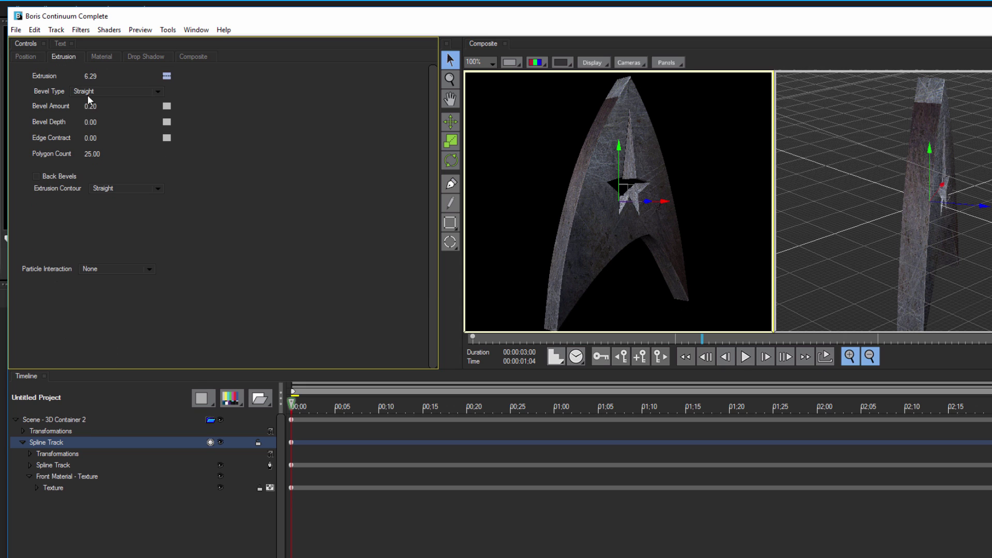
left_click(88, 93)
left_click(114, 122)
left_click_drag(89, 76, 57, 72)
left_click(32, 59)
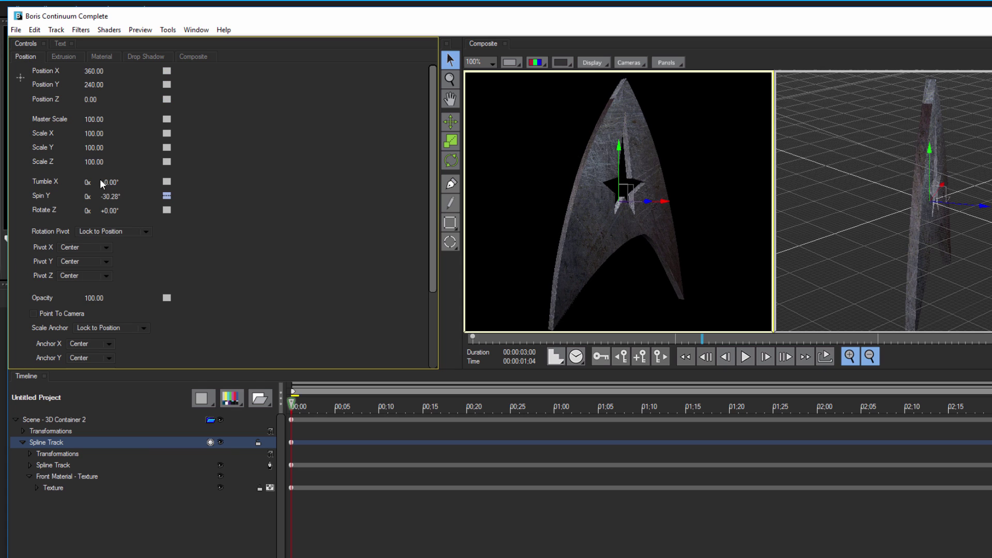
left_click_drag(97, 117, 336, 375)
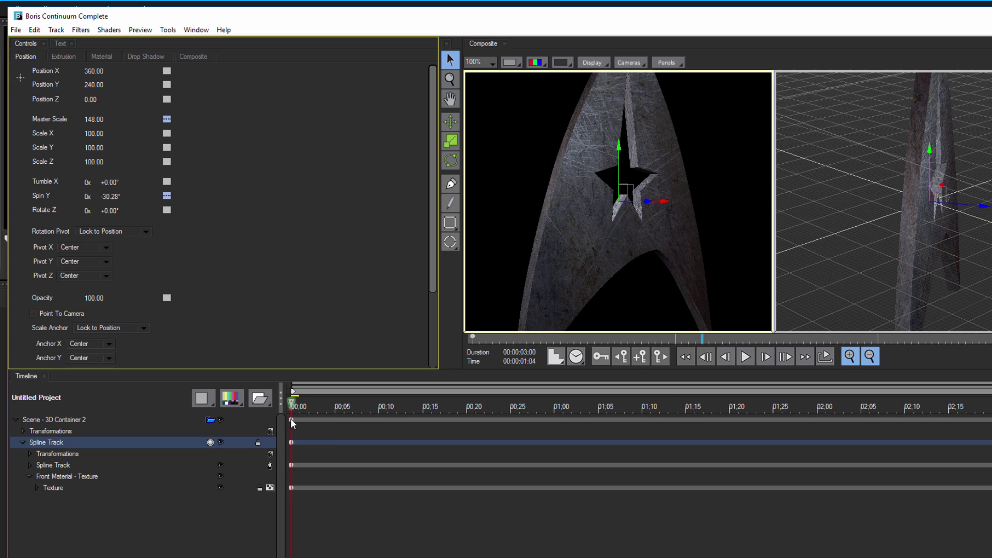
Set the starting Spin Y keyframe to -90° with linear interpolation and preview the rotation.
left_click(292, 442)
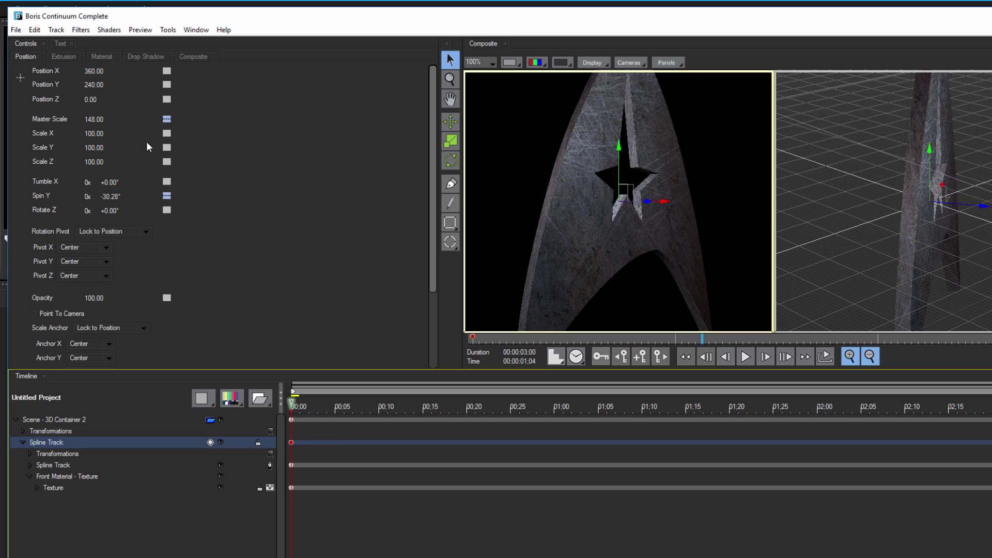
left_click(166, 196)
left_click(201, 236)
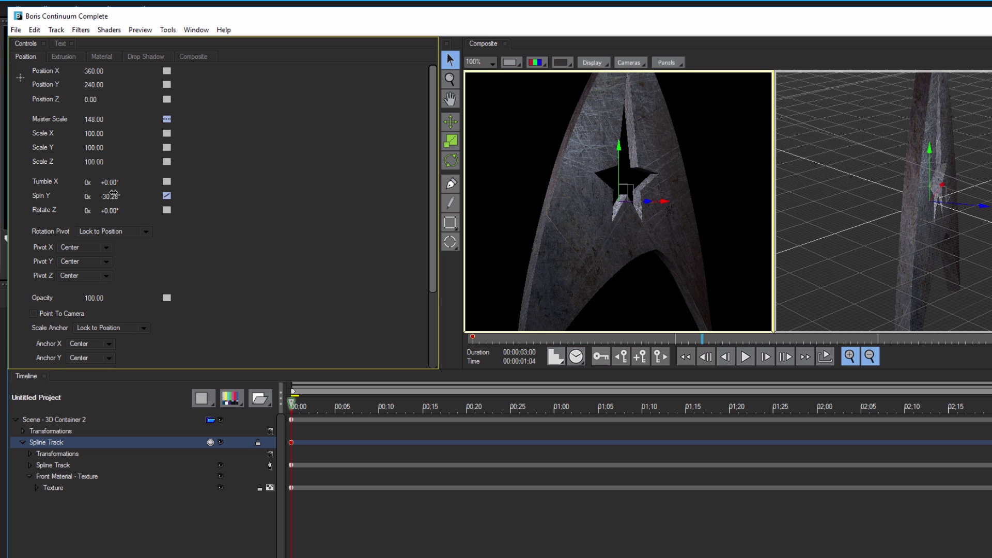
type("-90")
key("Return")
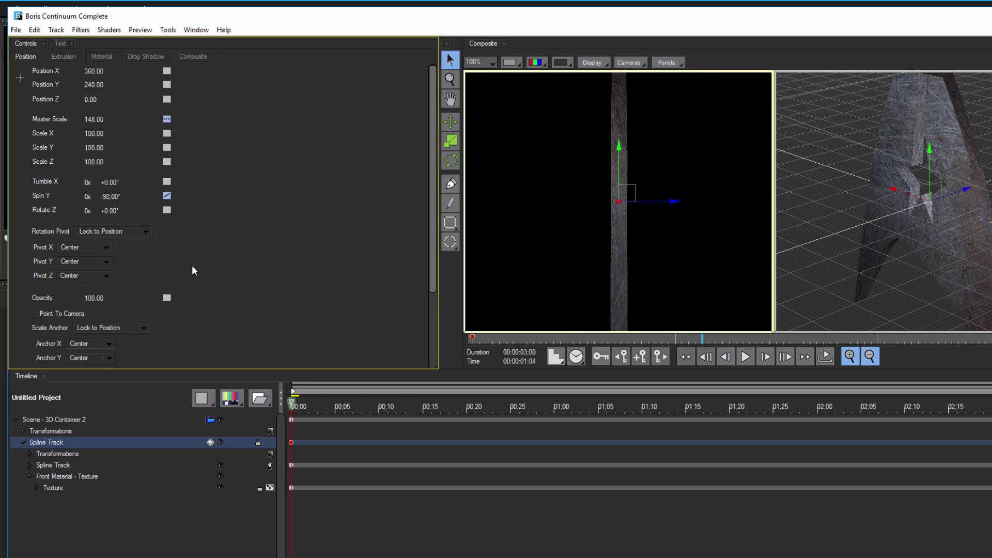
left_click_drag(301, 413, 617, 420)
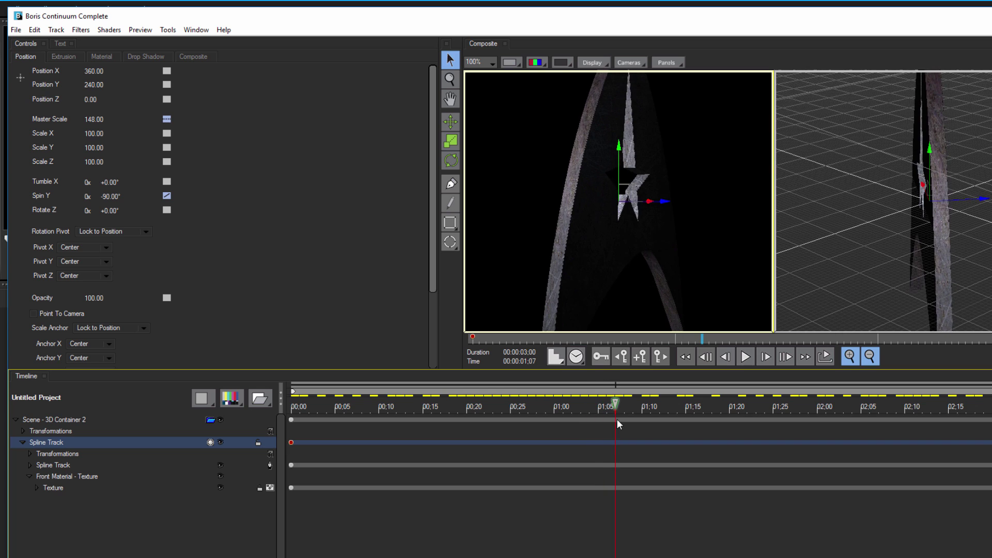
Add a Spin Y keyframe of -11.23° at 1:07, adjust its easing, and preview the spin.
left_click(642, 355)
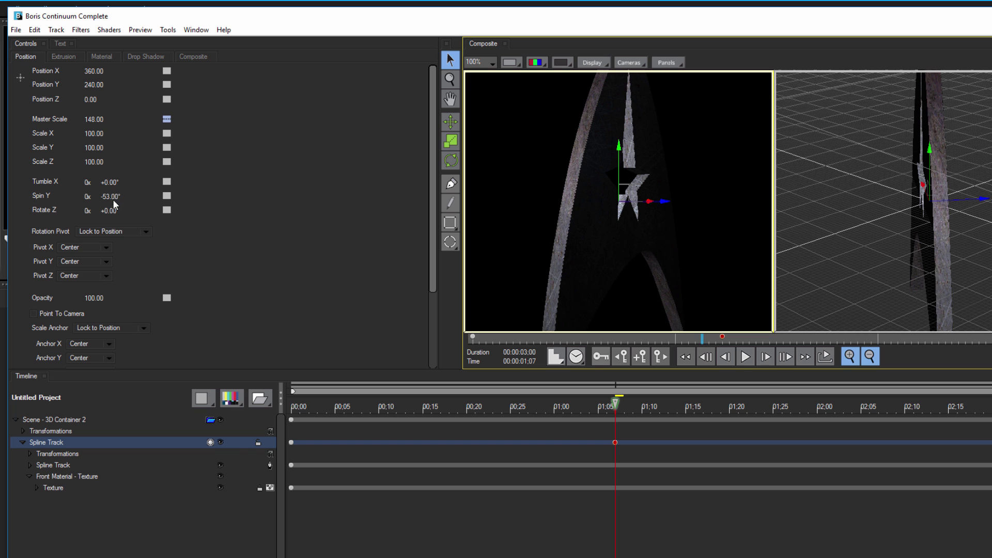
left_click_drag(110, 195, 127, 190)
right_click(166, 193)
left_click(178, 228)
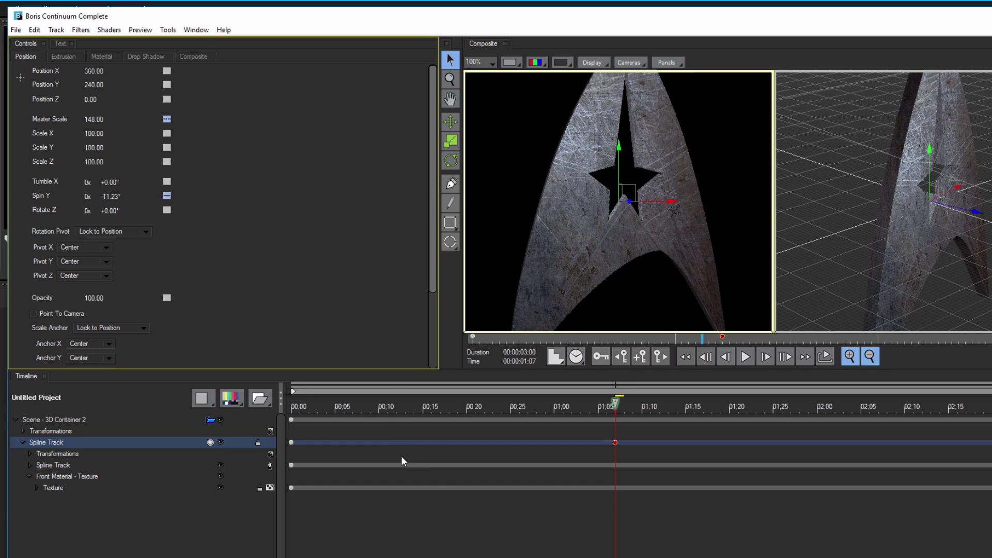
left_click(388, 407)
left_click_drag(369, 408, 615, 407)
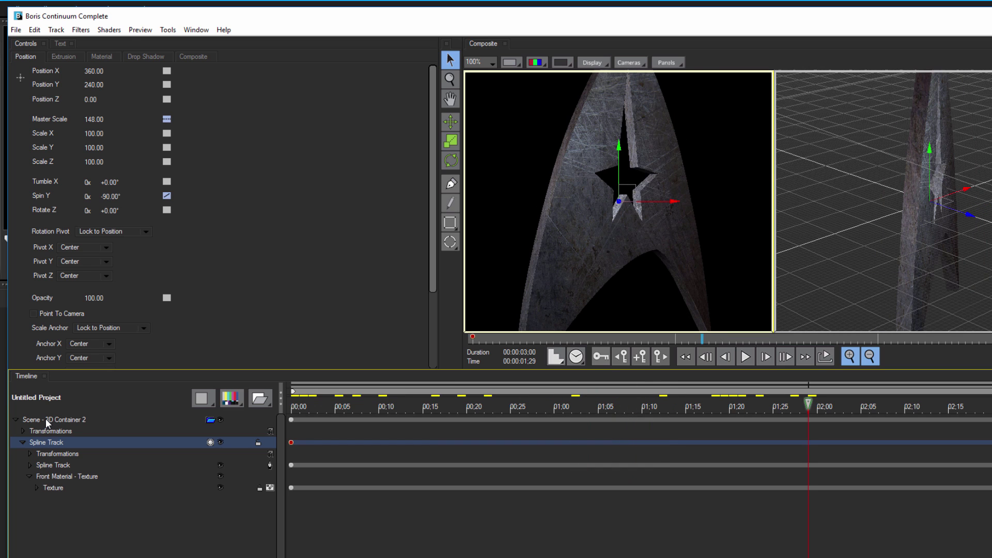
left_click(45, 420)
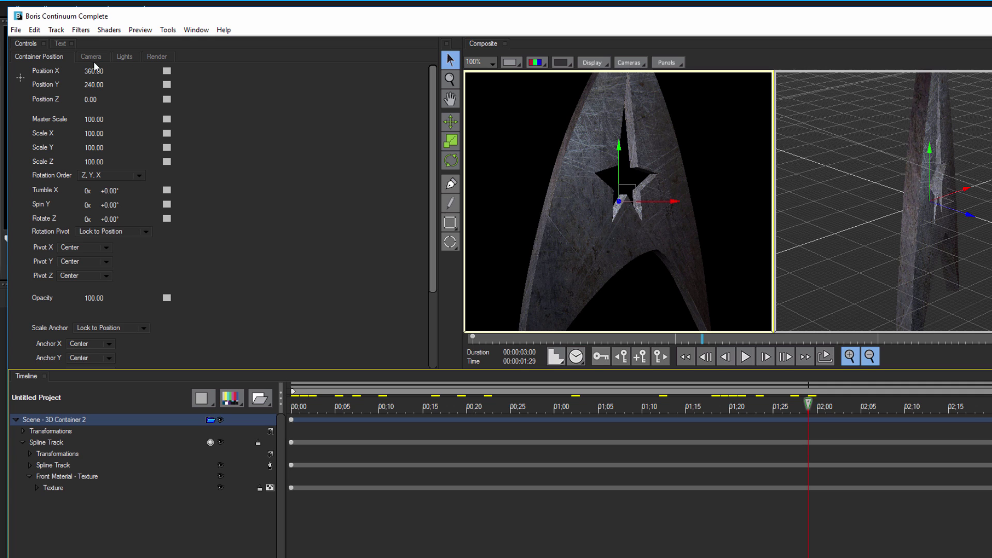
Drag the point light closer to the insignia from the left, to Light X 211.03 and Y 274.76.
left_click(123, 55)
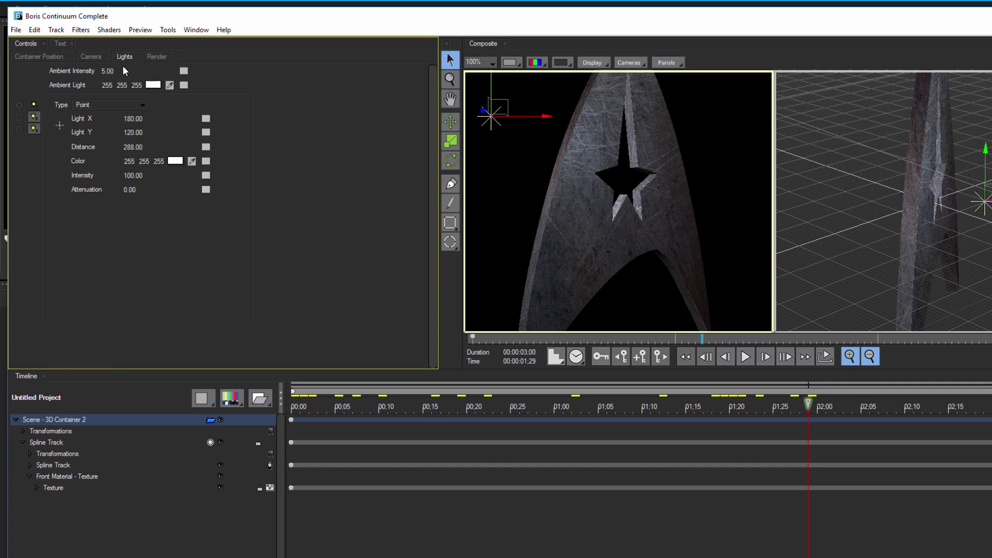
left_click_drag(499, 109, 581, 134)
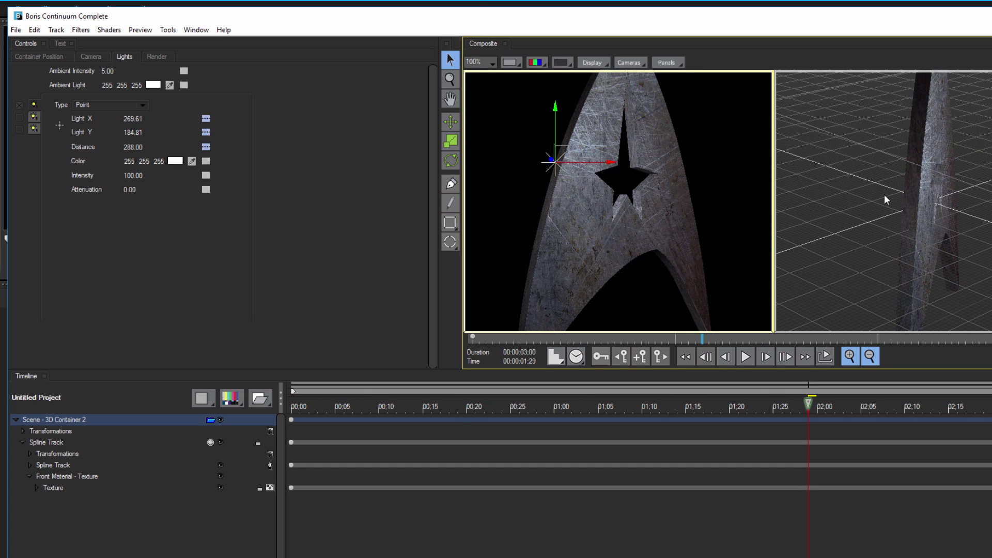
left_click_drag(971, 217, 780, 225)
left_click_drag(558, 161, 526, 220)
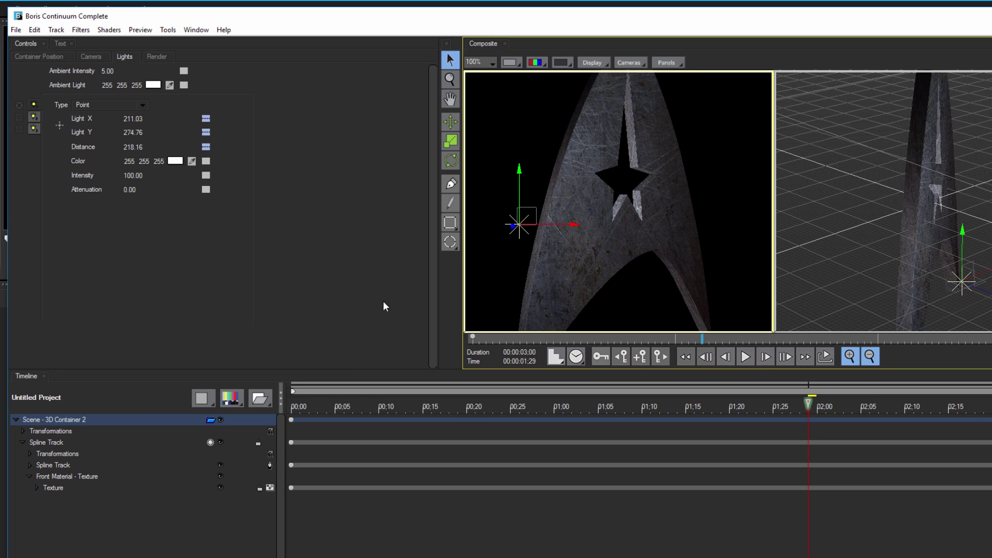
Try the Spot and Shadow light types, then set the light back to Point.
left_click(139, 104)
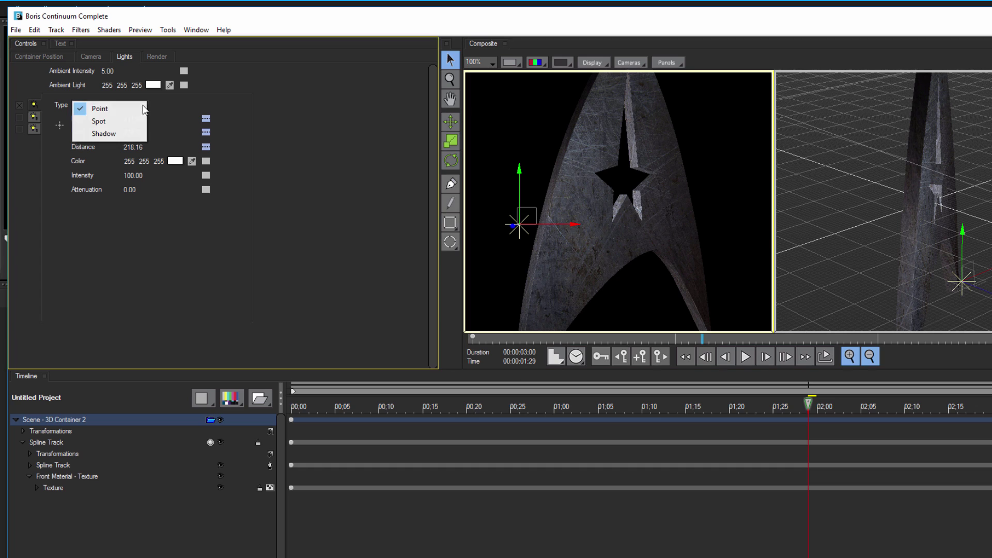
left_click(125, 120)
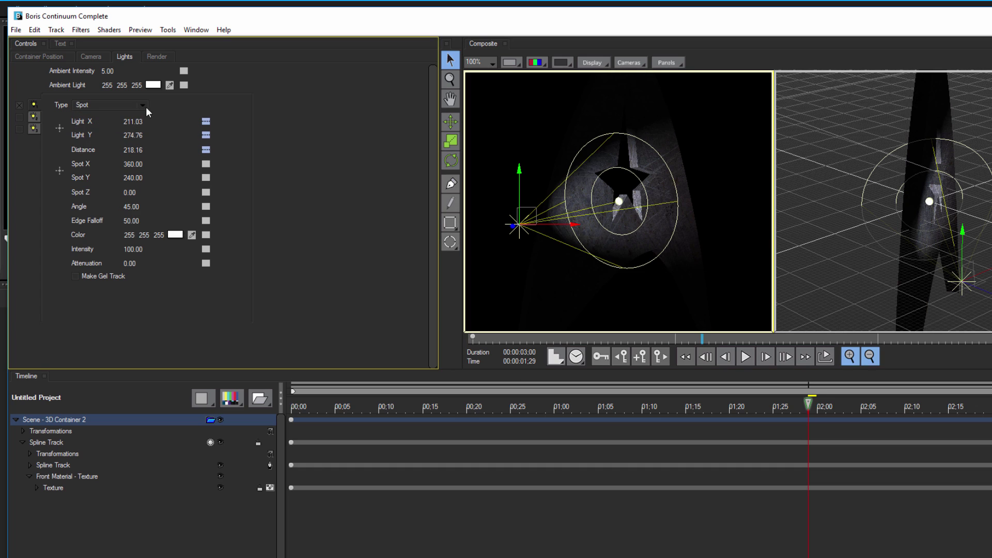
left_click(145, 106)
left_click(136, 133)
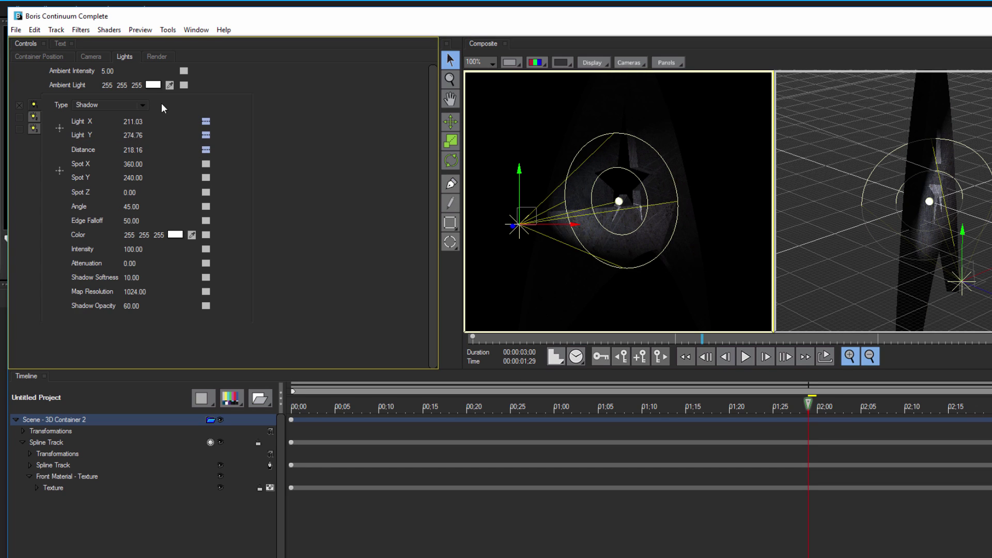
left_click(130, 104)
left_click(125, 110)
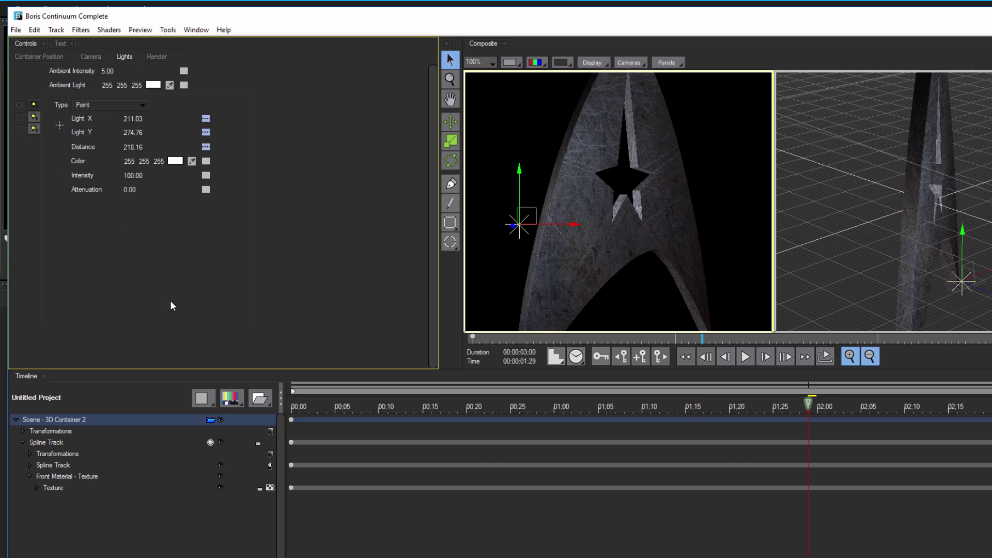
left_click(231, 400)
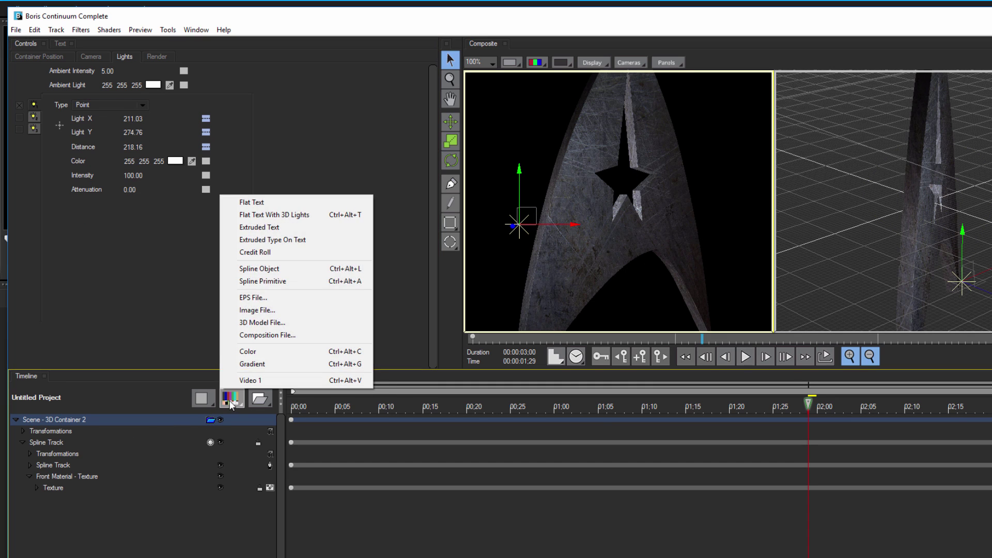
Add an Extruded Text layer reading STAR TREK and keep its shape as Extrusion.
left_click(320, 232)
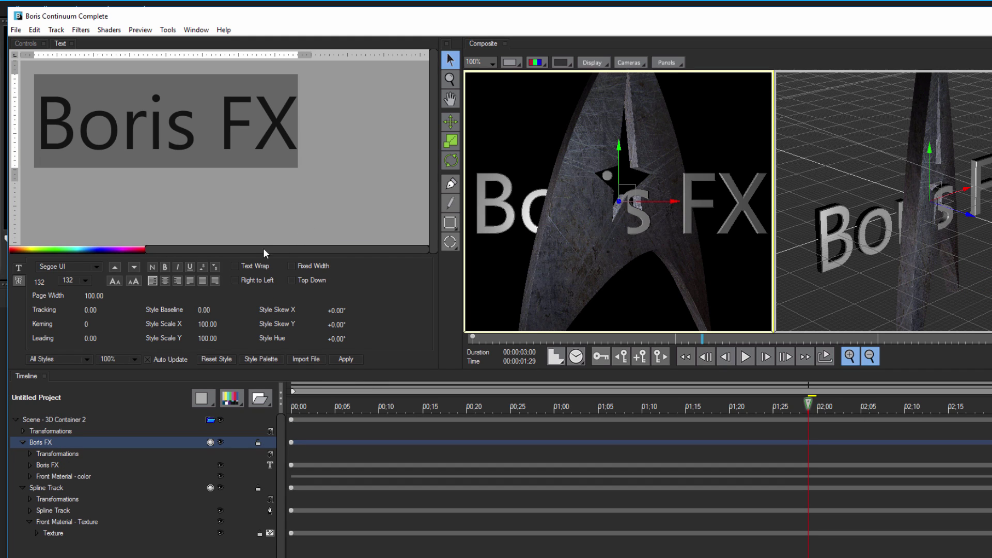
type("STAR TREK")
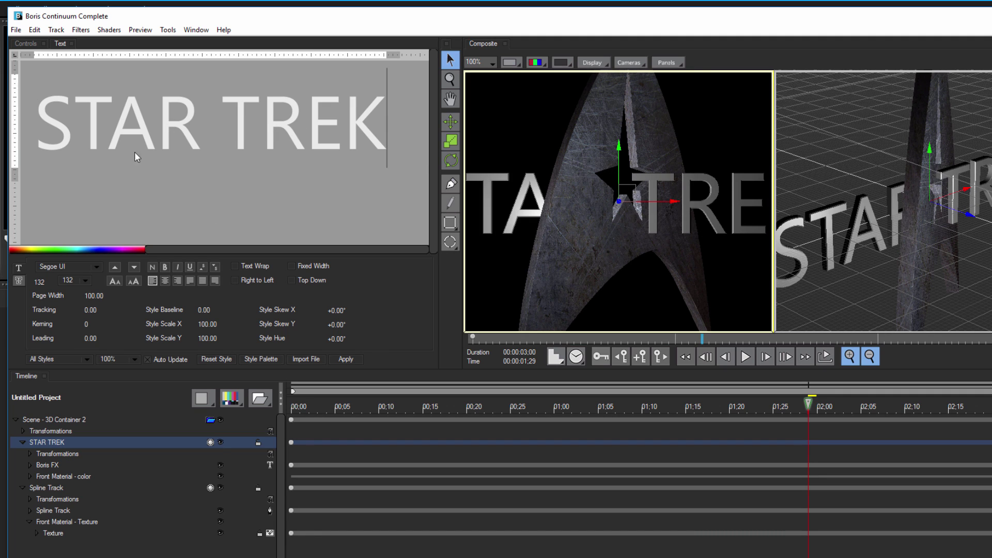
left_click_drag(404, 126, 45, 129)
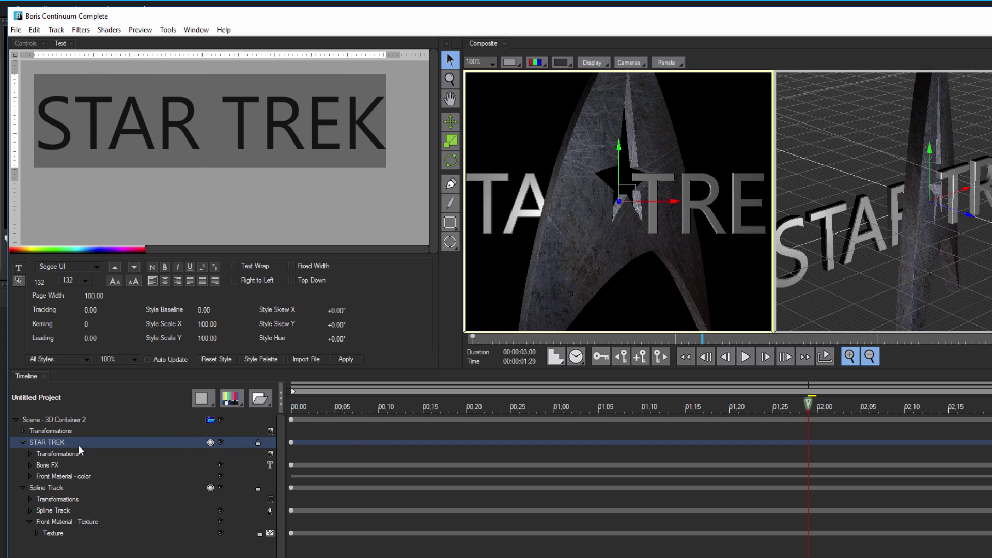
left_click(209, 444)
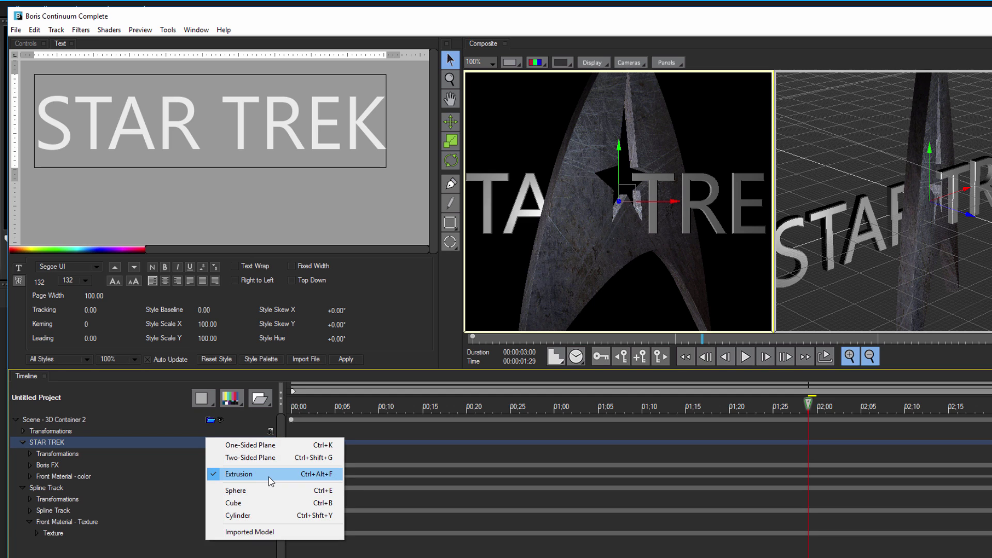
left_click(138, 437)
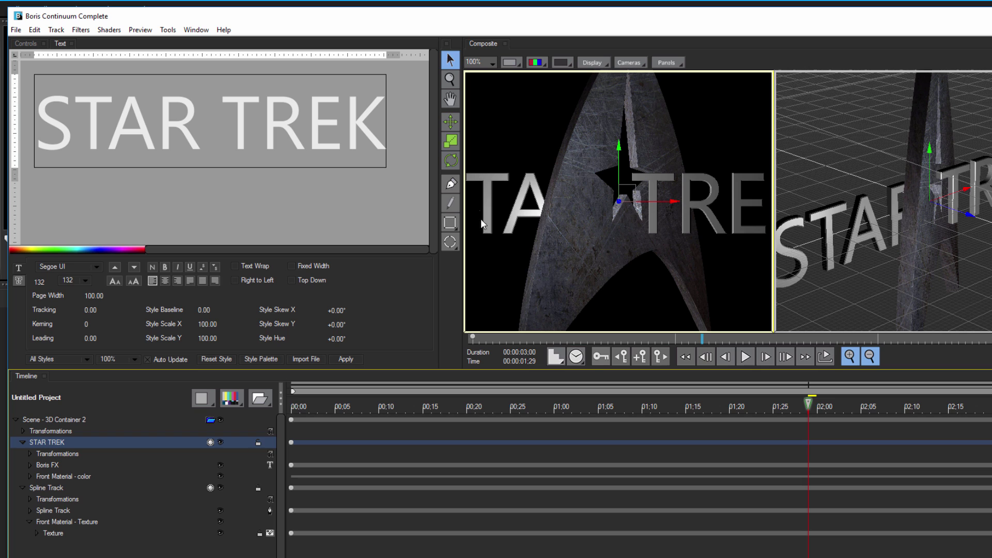
left_click(977, 214)
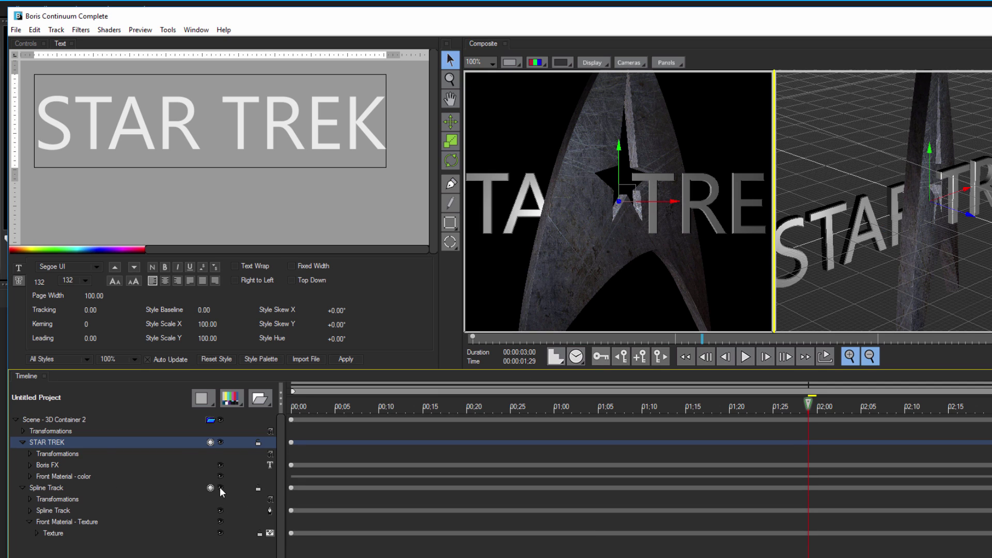
Hide the insignia layer and shrink the STAR TREK text to size 48.
left_click(220, 488)
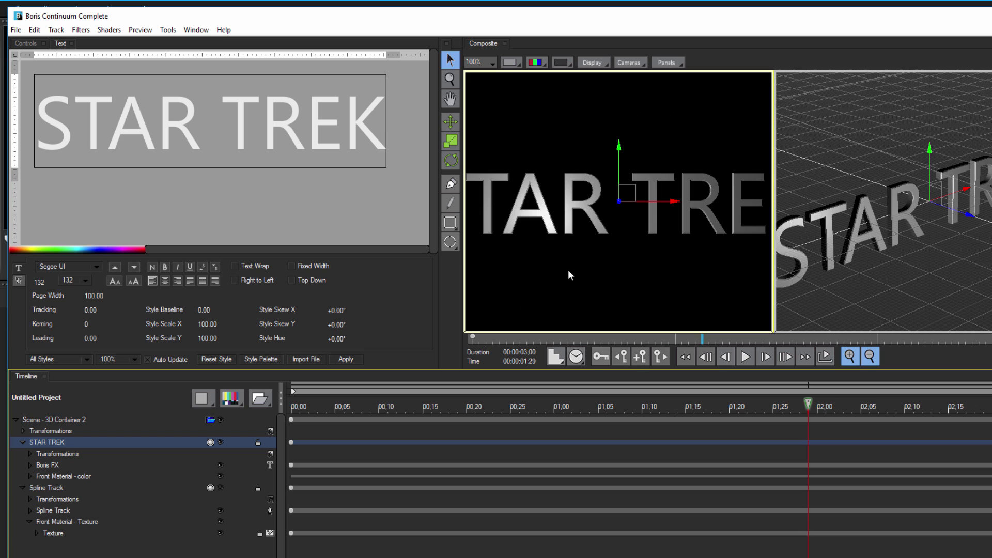
scroll(586, 260, "down", 1)
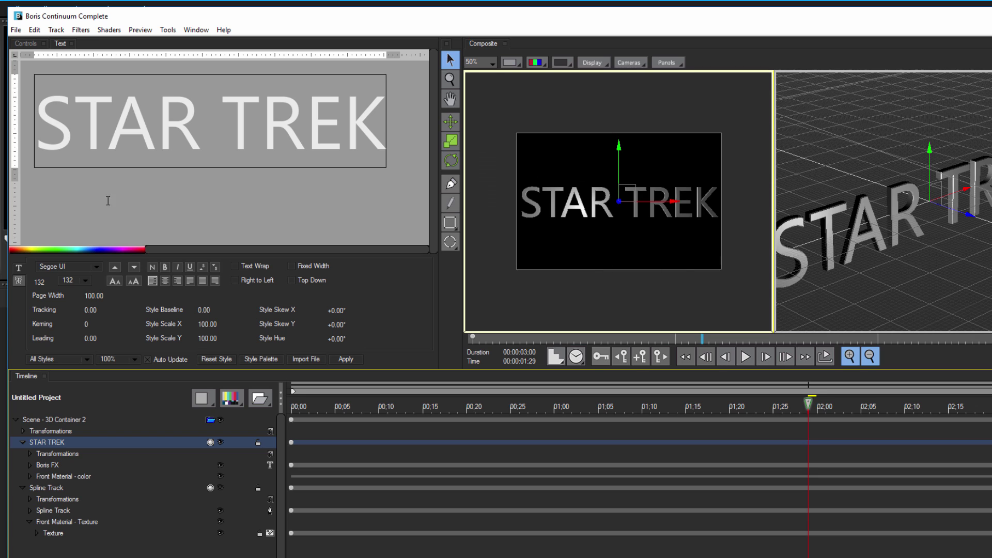
left_click_drag(403, 126, 36, 129)
left_click(85, 281)
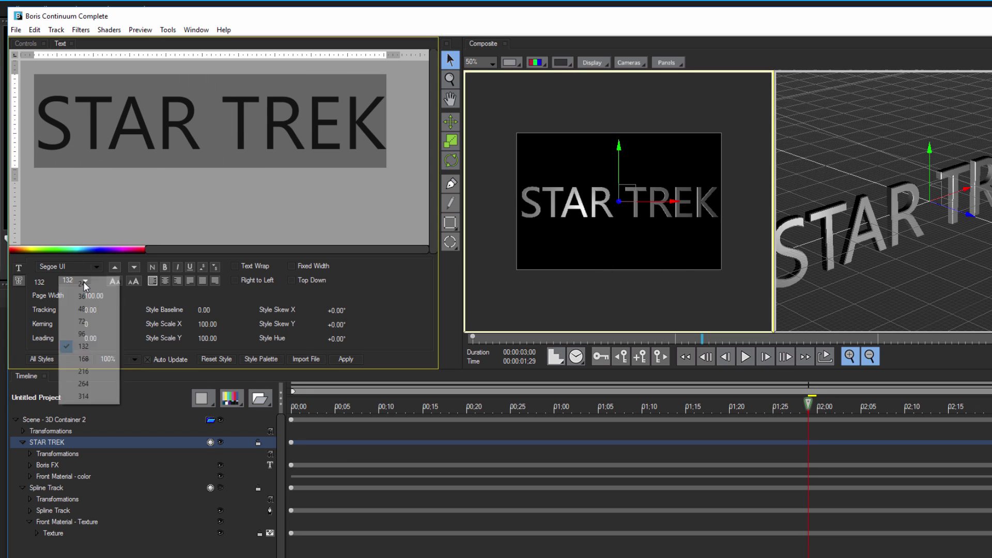
left_click(98, 312)
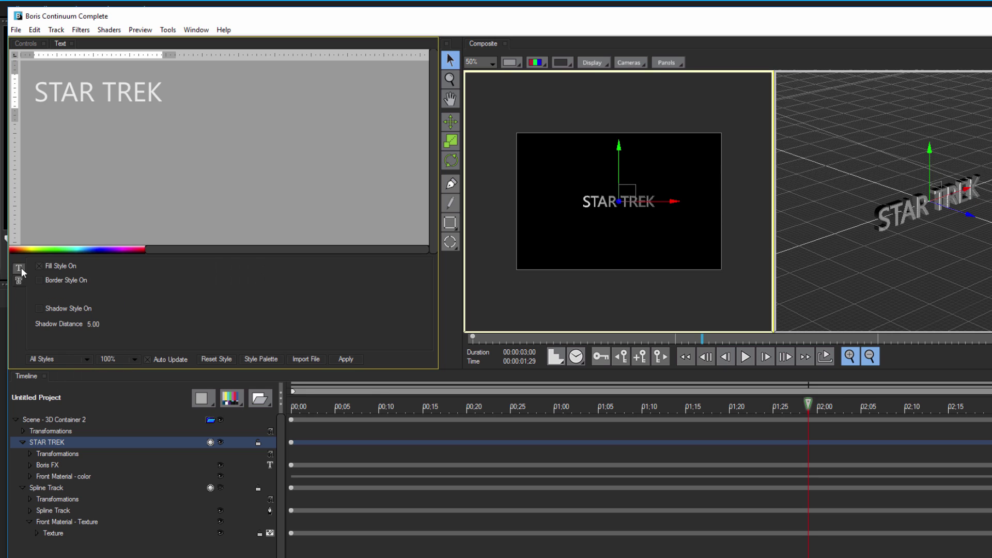
left_click(196, 30)
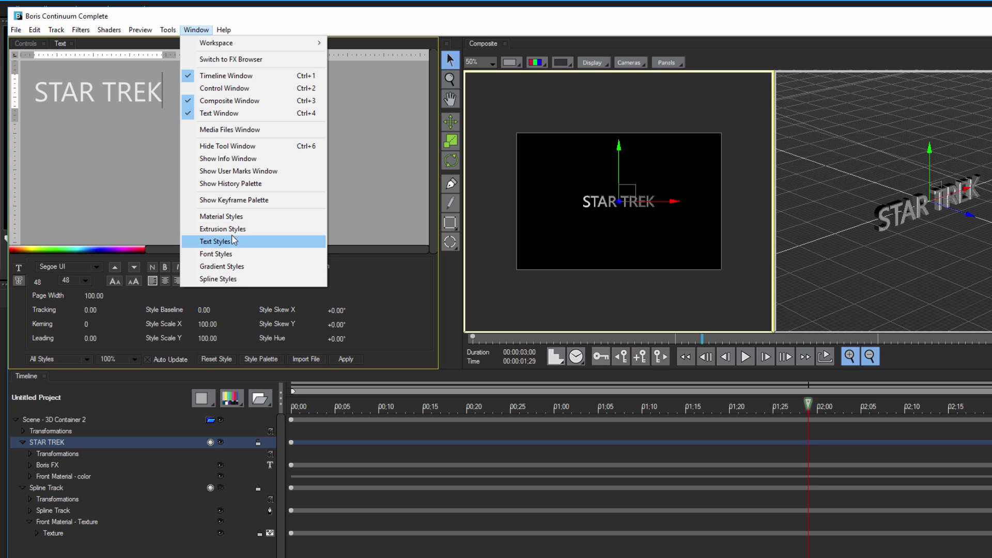
left_click(160, 90)
Change the STAR TREK font to FederationClassic.
left_click_drag(162, 92, 26, 92)
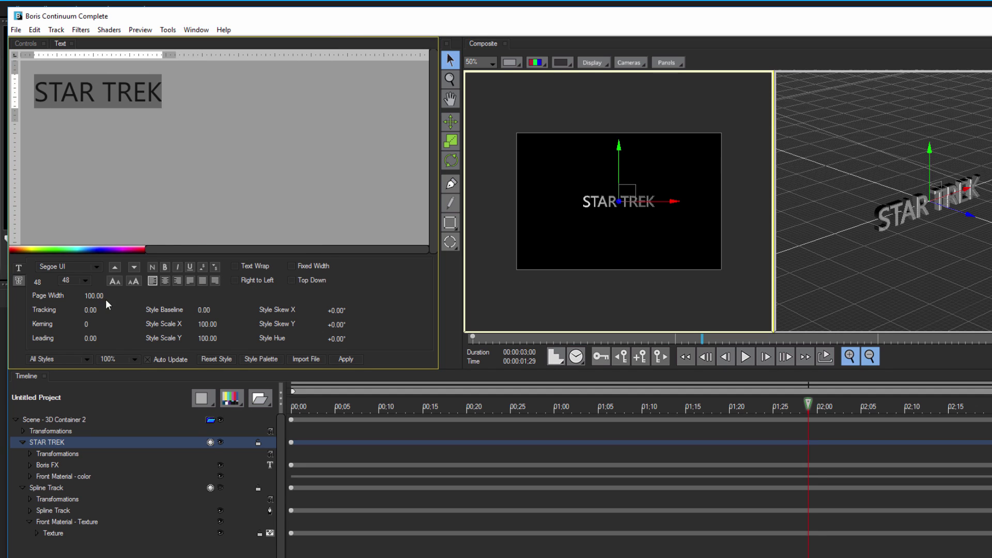
left_click(97, 266)
scroll(148, 157, "up", 20)
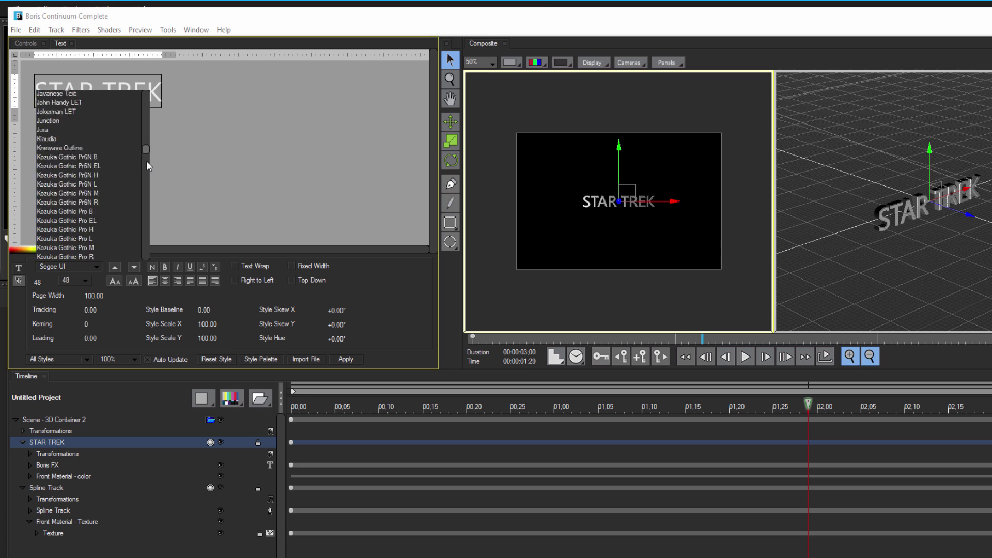
scroll(148, 150, "down", 4)
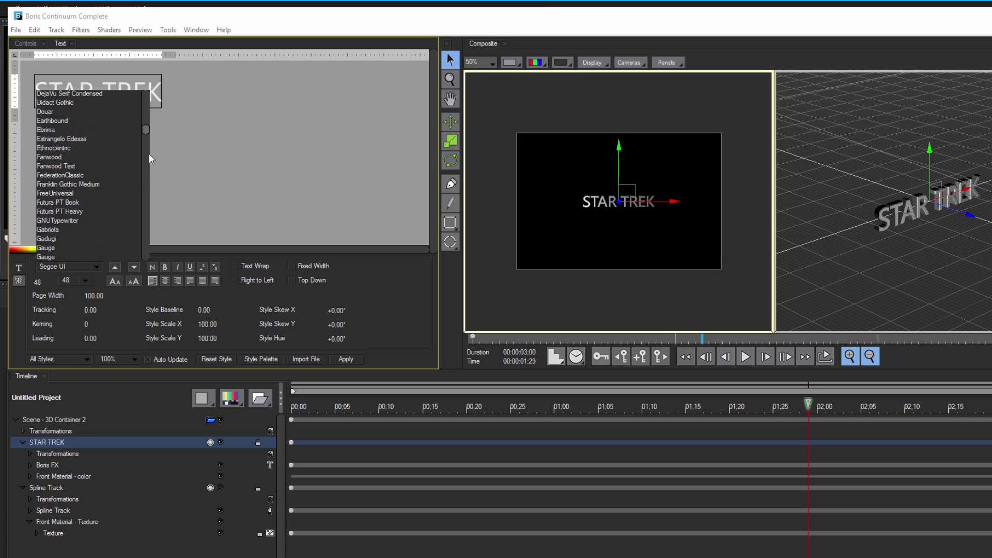
left_click(93, 166)
Widen the letter spacing, enlarge the text to size 72, and deepen the extrusion to 3.09.
left_click_drag(91, 310, 88, 280)
left_click(88, 280)
left_click(93, 320)
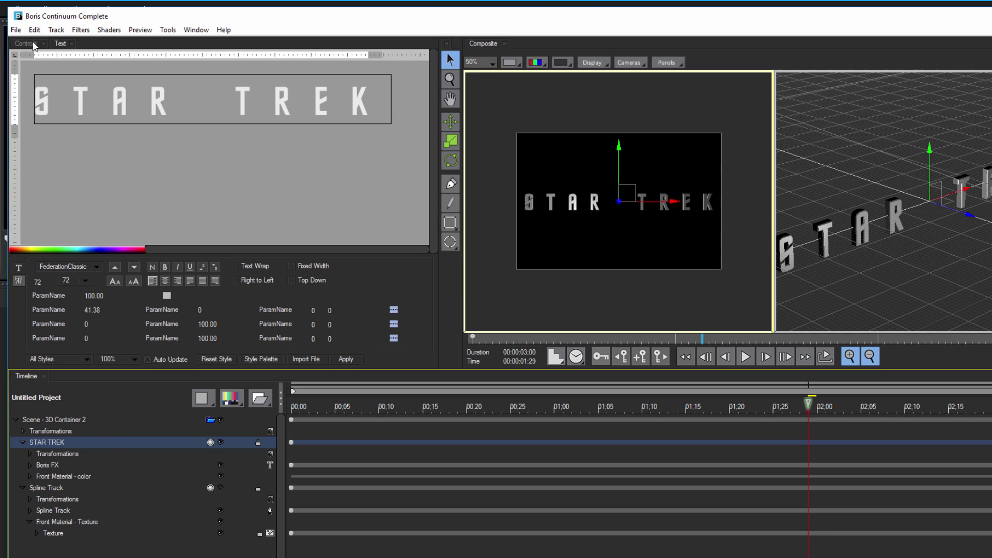
left_click(34, 46)
left_click(64, 56)
mouse_move(96, 79)
left_mouse_down()
mouse_move(91, 105)
mouse_move(86, 77)
left_mouse_up()
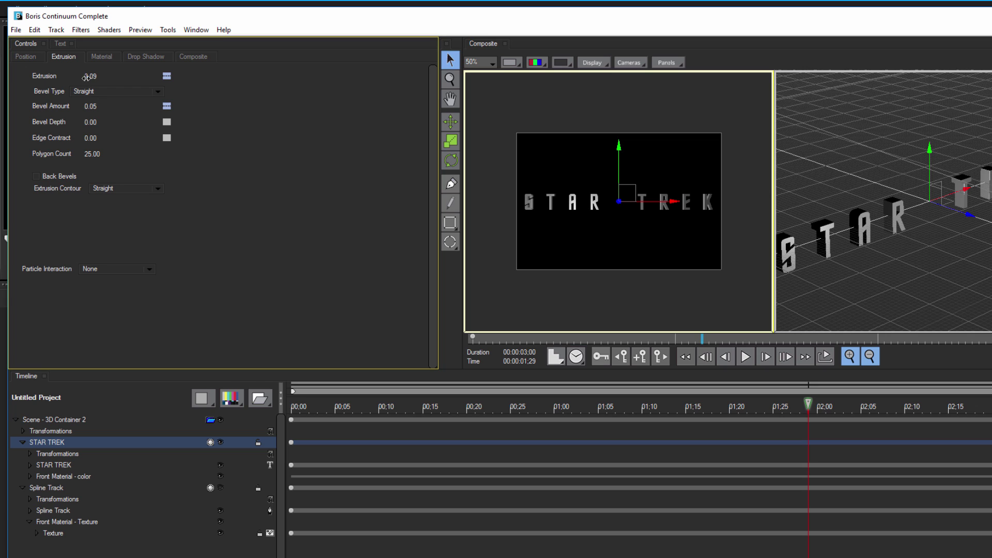
Switch the STAR TREK front material type to Texture.
left_click(56, 476)
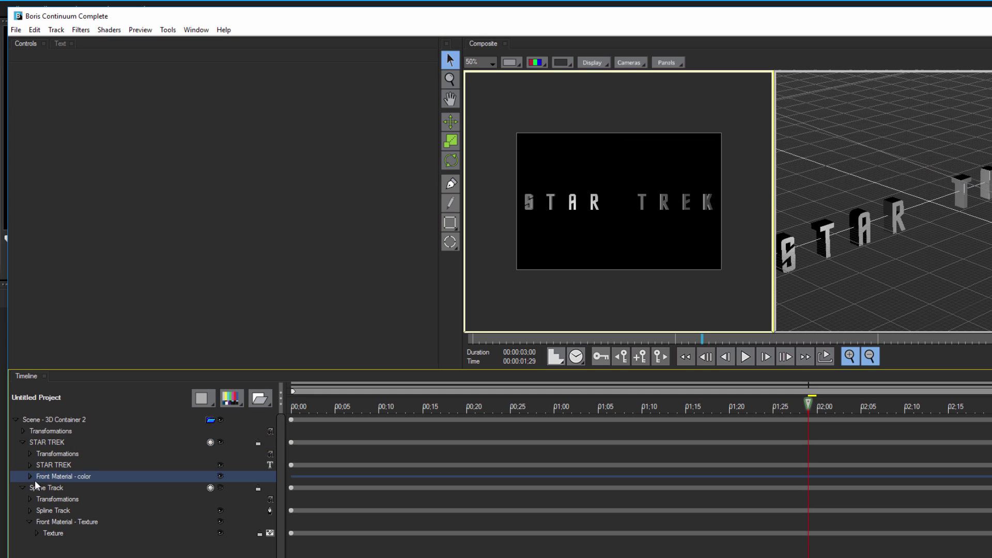
left_click(29, 476)
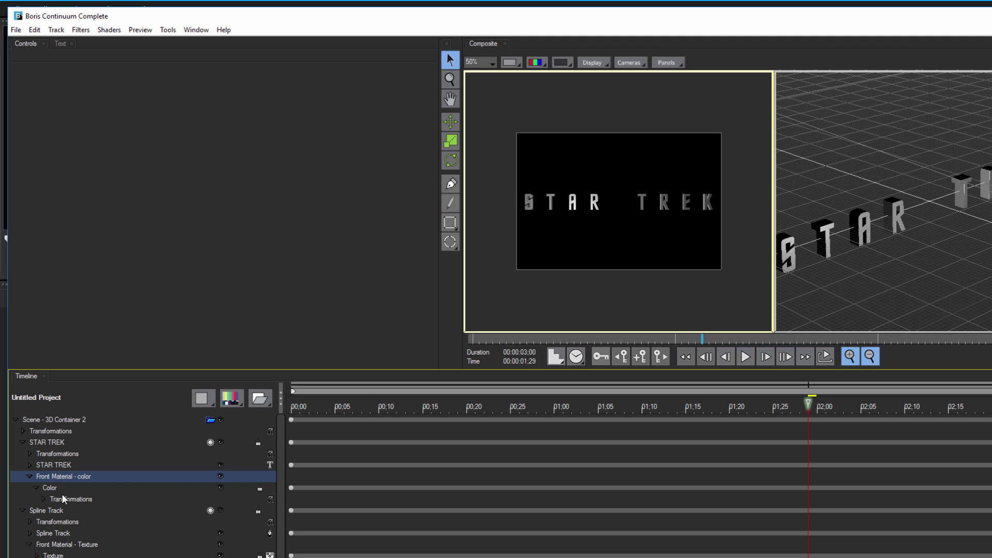
left_click(49, 488)
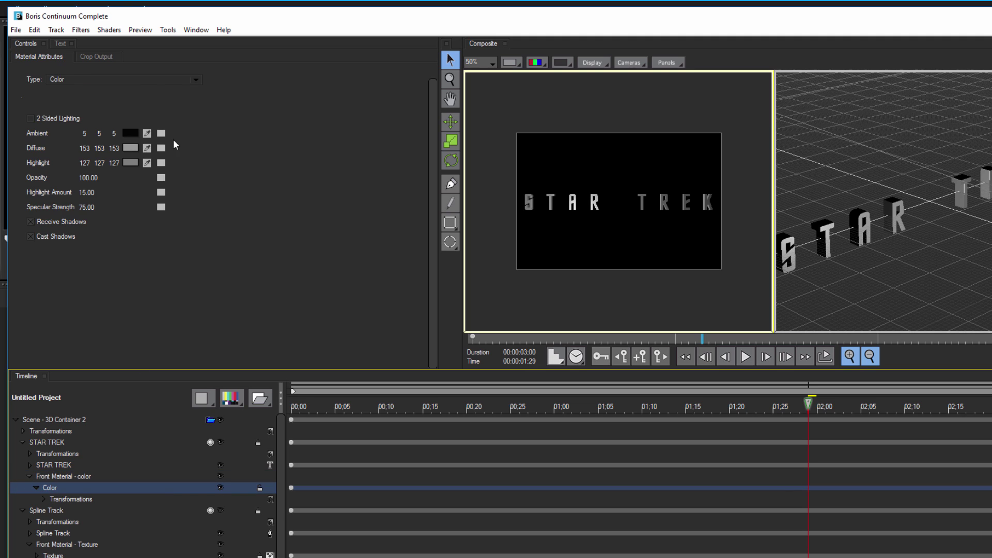
left_click(70, 79)
left_click(110, 185)
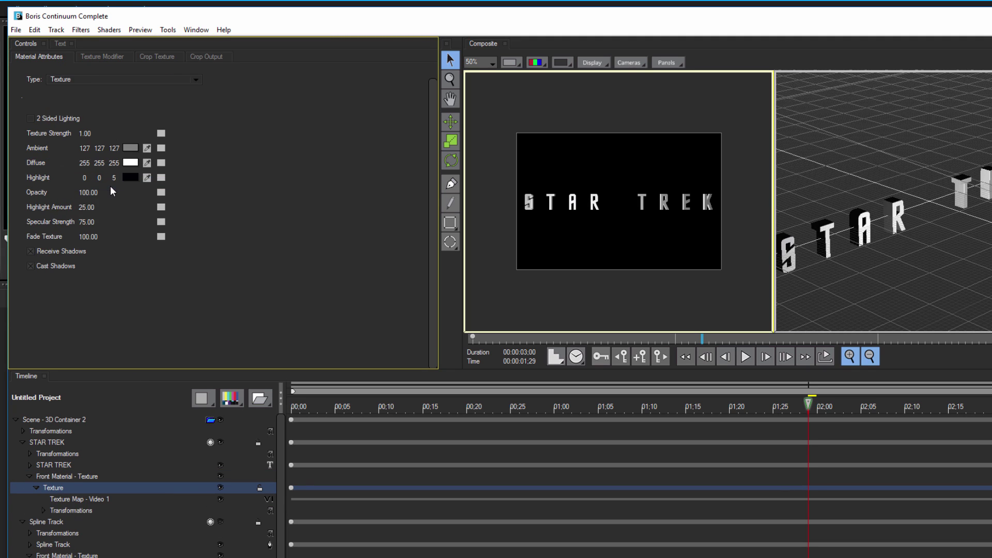
Load metallic-Gold Comb.jpg as the texture image and make the Spline Track insignia visible again.
left_click(269, 499)
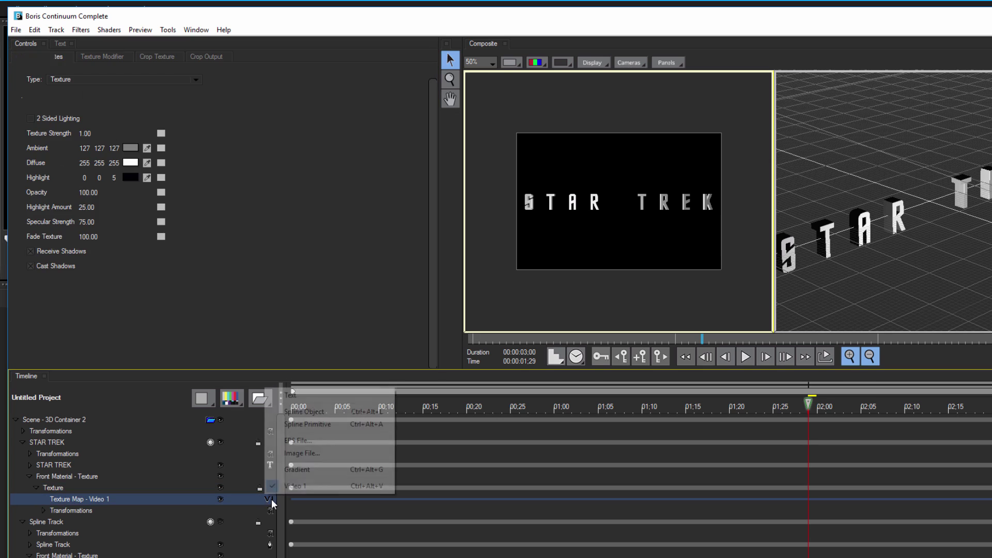
left_click(310, 453)
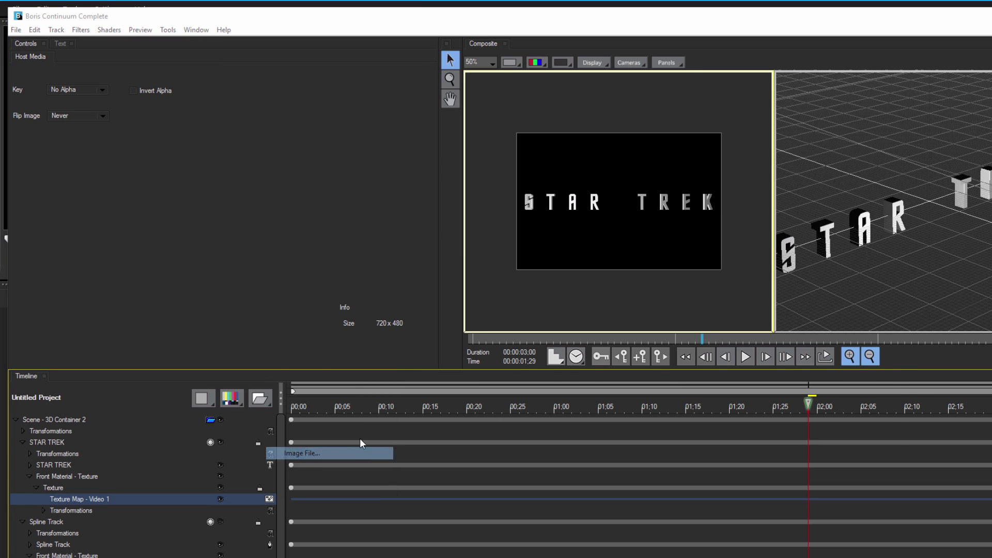
double_click(586, 242)
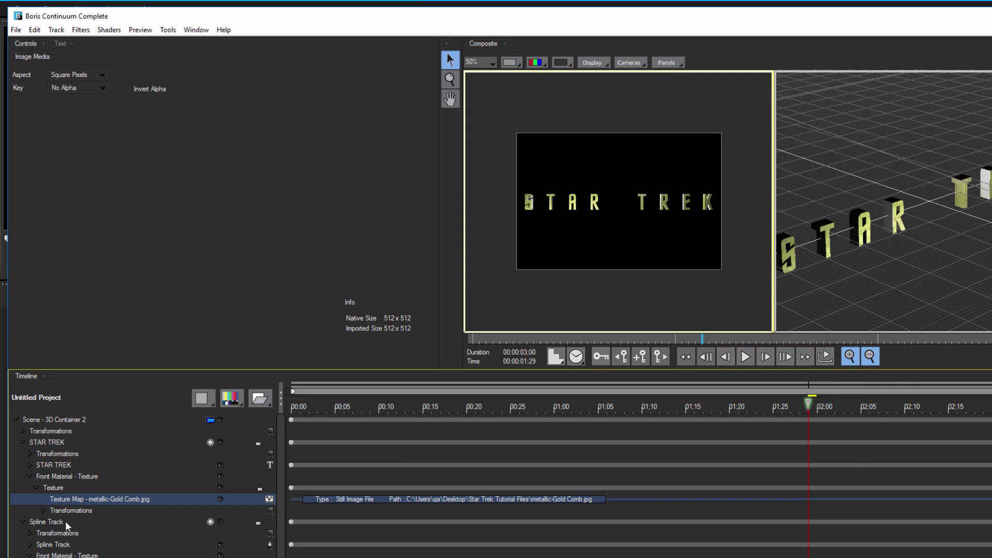
left_click(220, 521)
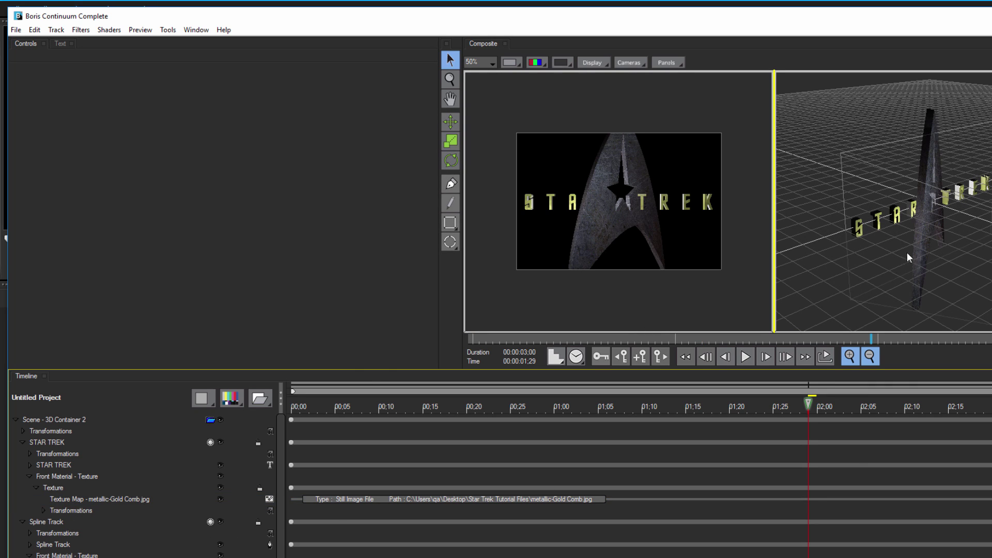
left_click(926, 228)
At frame 0, push the insignia back in depth and slide the STAR TREK text along its depth axis.
left_click(294, 406)
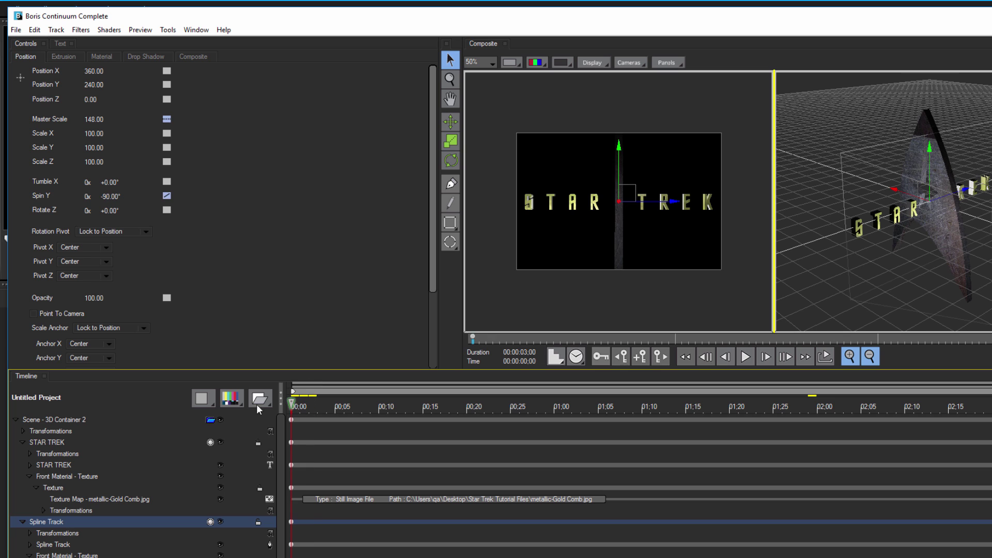
left_click_drag(895, 192, 828, 165)
left_click(915, 211)
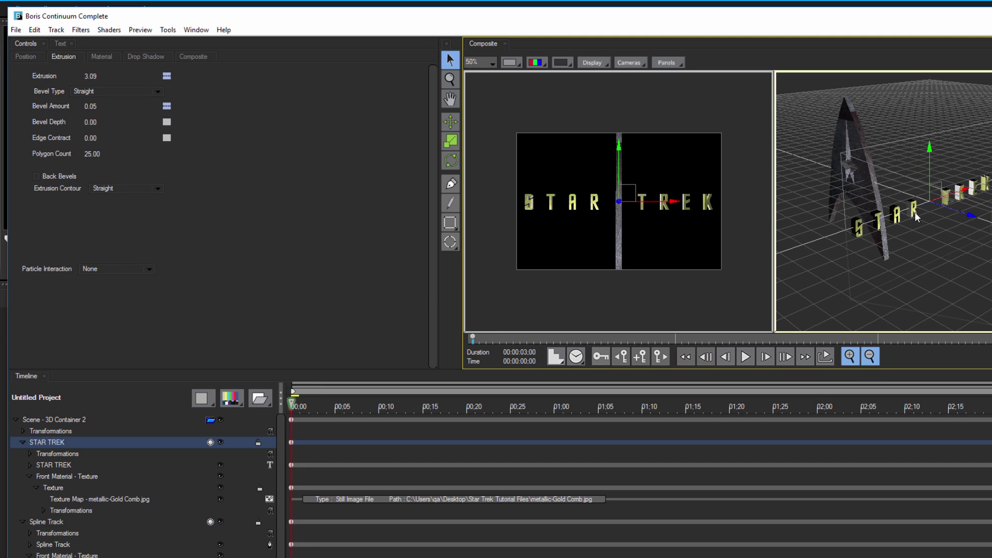
left_click_drag(966, 214, 931, 207)
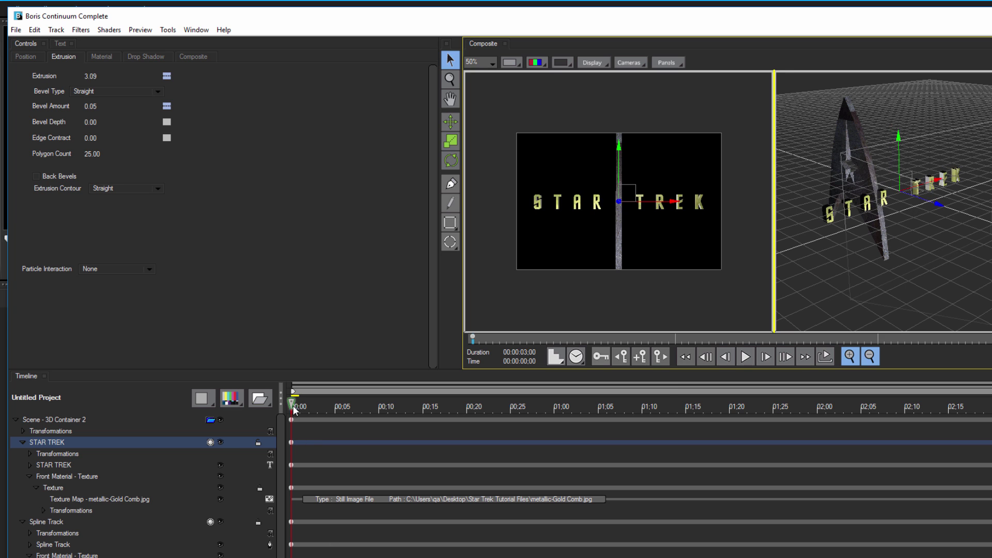
left_click_drag(294, 407, 990, 408)
key("Home")
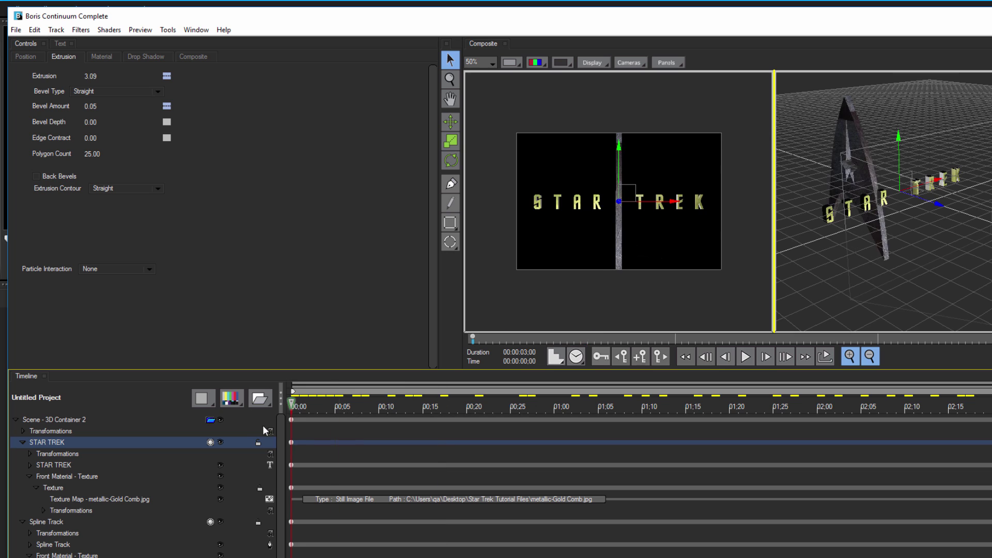
Set the scene camera's Zoom keyframes, starting at 1440, to Linear interpolation.
left_click(546, 276)
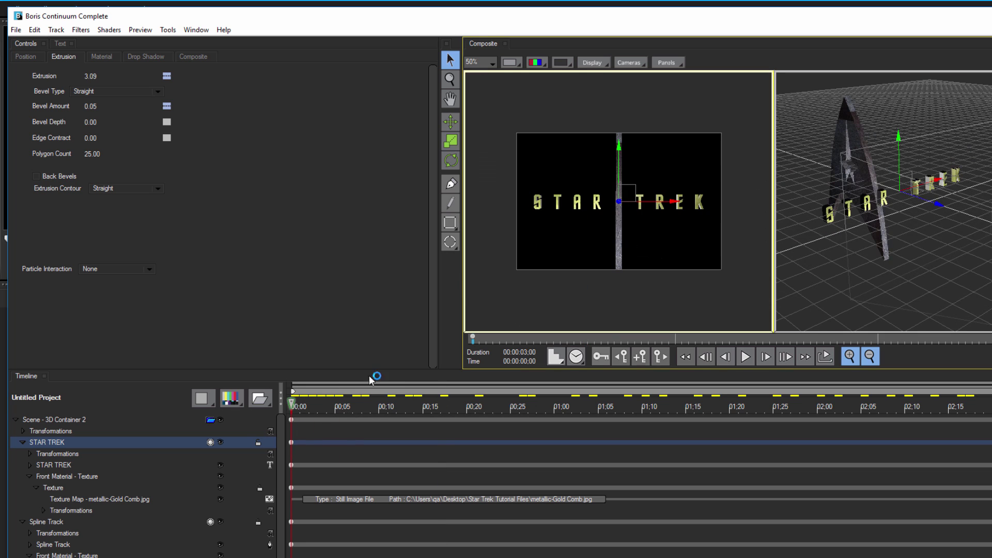
left_click(21, 442)
left_click(21, 454)
left_click(52, 420)
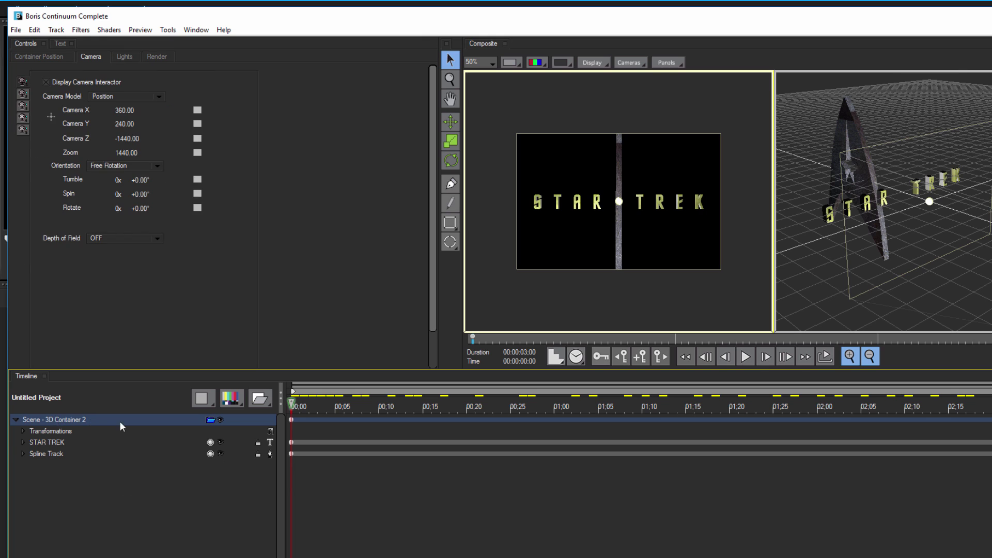
left_click(198, 152)
left_click(222, 193)
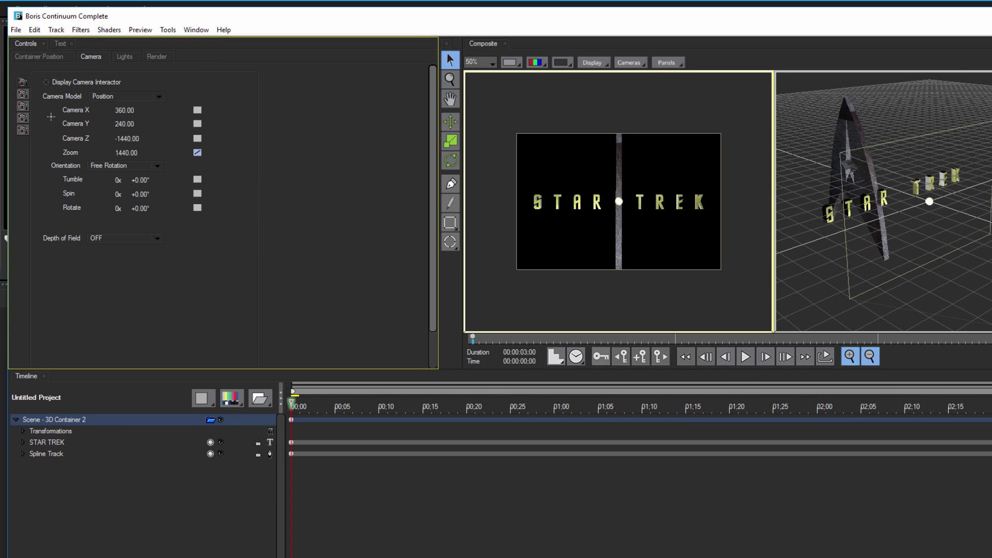
Keyframe camera Zoom at about 1645 on the last frame, then play back the zoom from the start.
key("End")
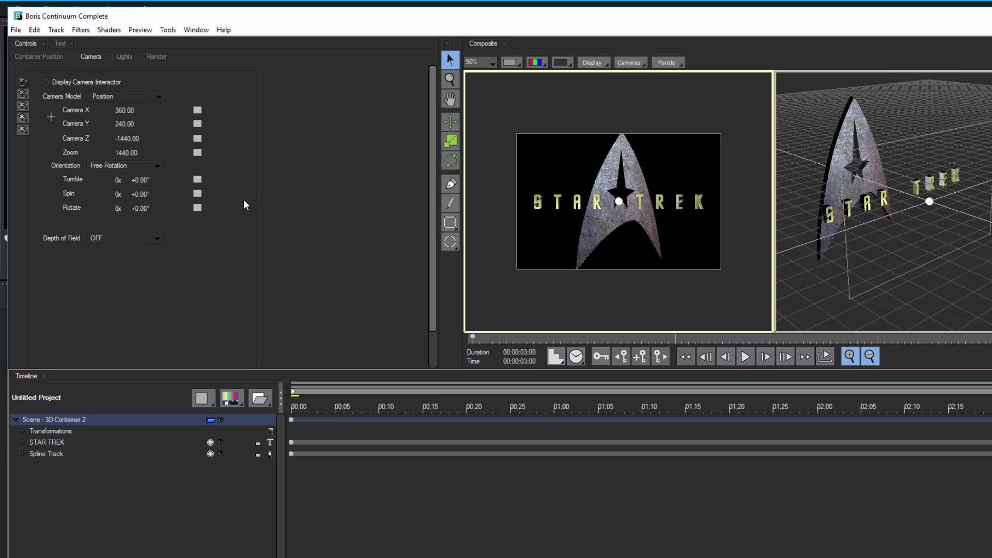
left_click_drag(127, 153, 127, 152)
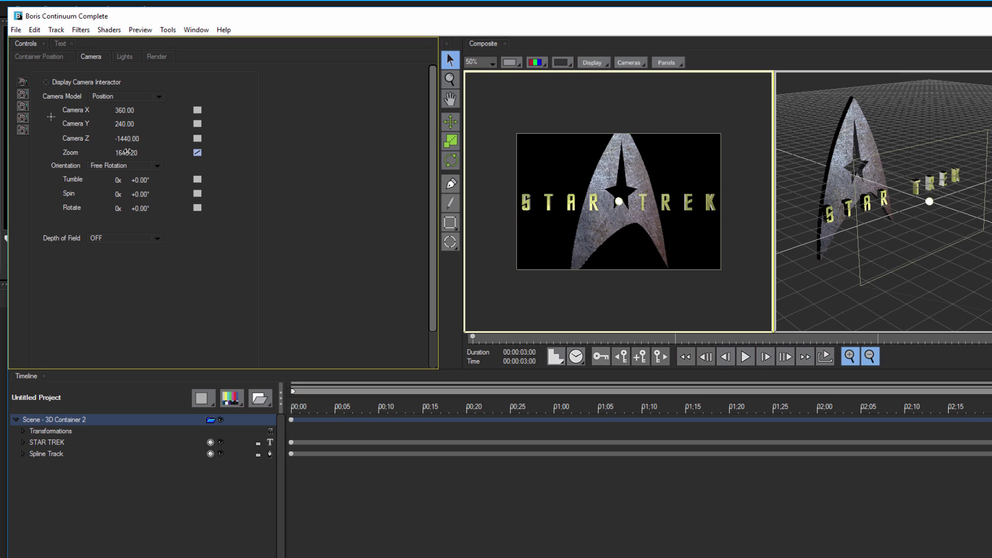
left_click(198, 153)
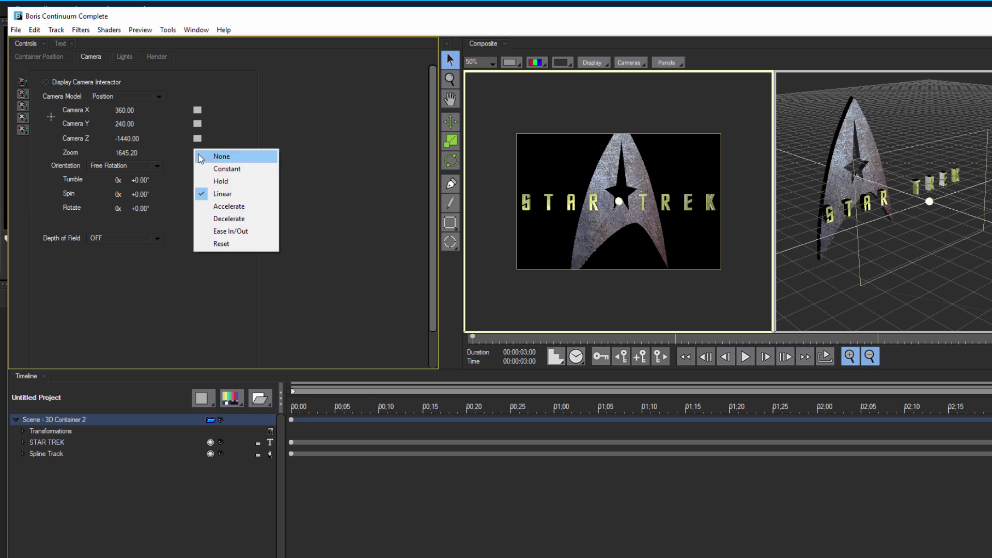
left_click(219, 182)
left_click_drag(315, 402, 265, 405)
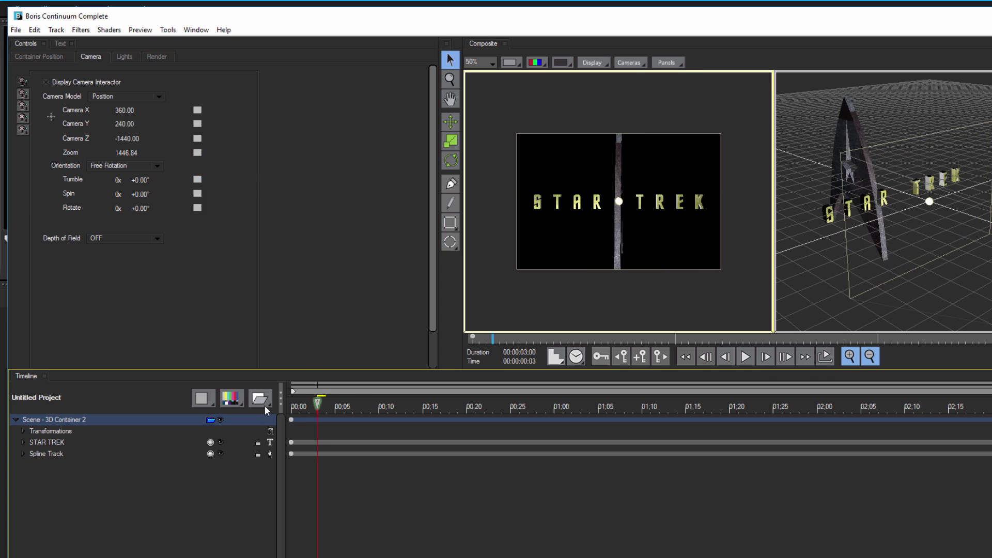
key("space")
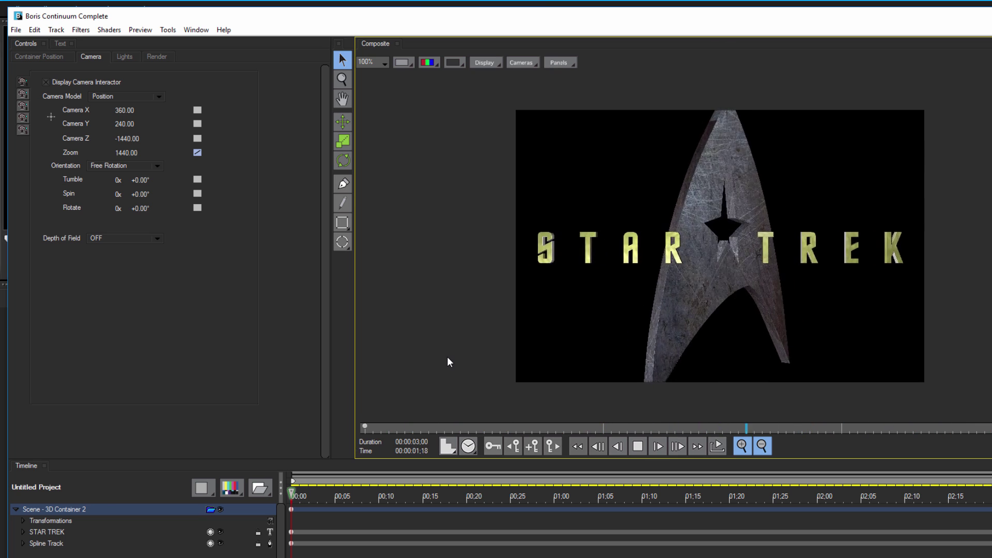
key("space")
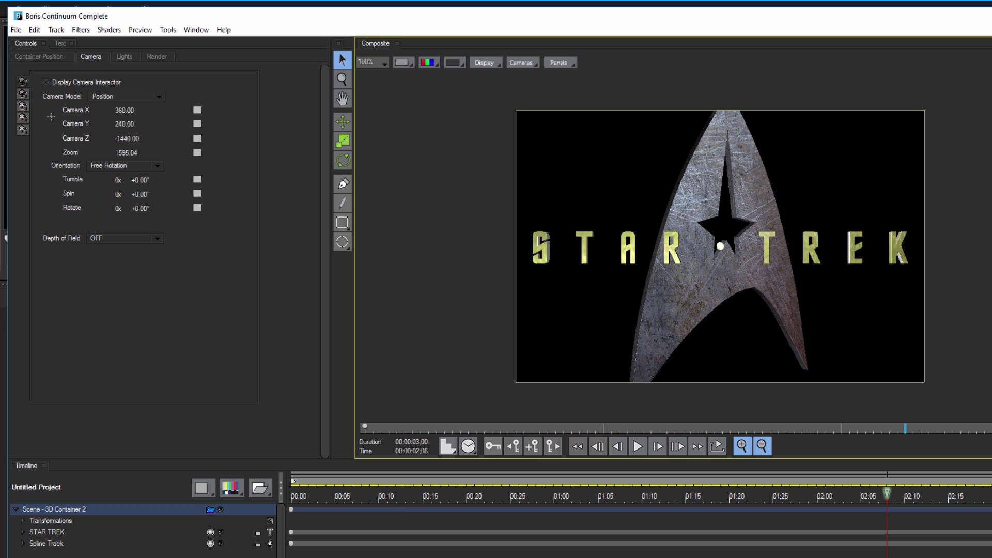